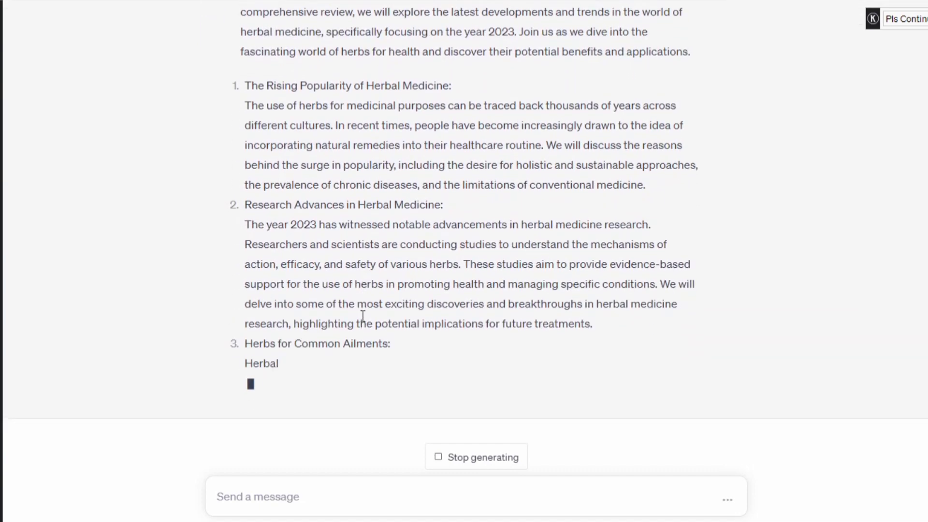
# Step: Review the generated Herbs for Health Review 2023 article from its title through the numbered sections
pyautogui.scroll(4, 338, 316)
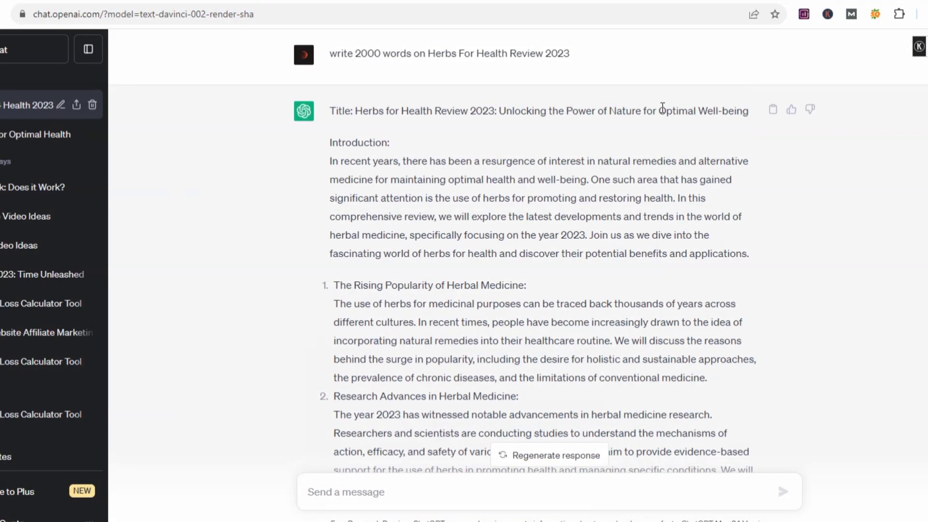
pyautogui.scroll(-5, 400, 207)
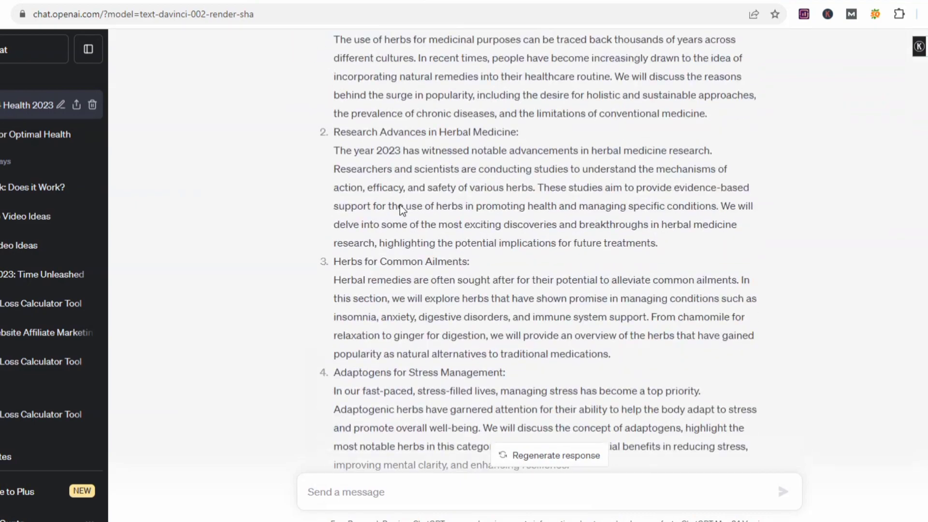
pyautogui.scroll(-11, 399, 205)
pyautogui.scroll(8, 399, 205)
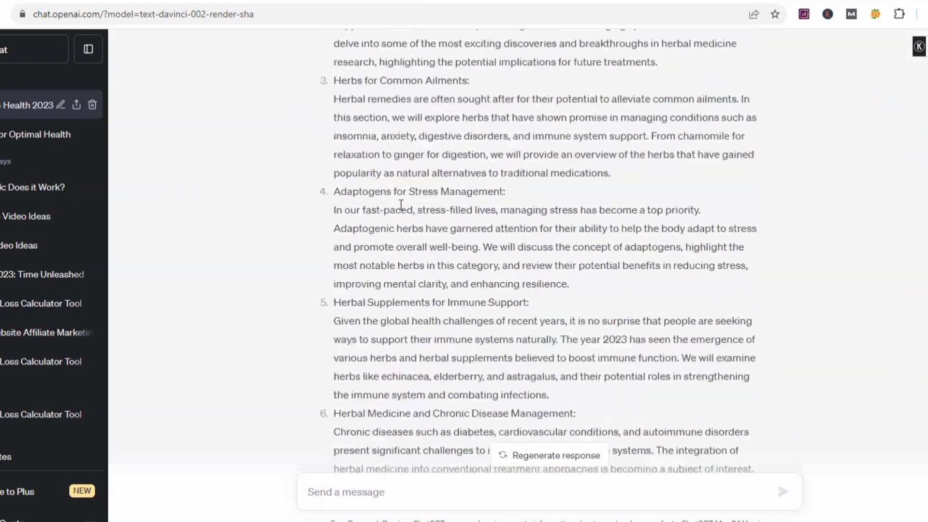
pyautogui.scroll(9, 400, 204)
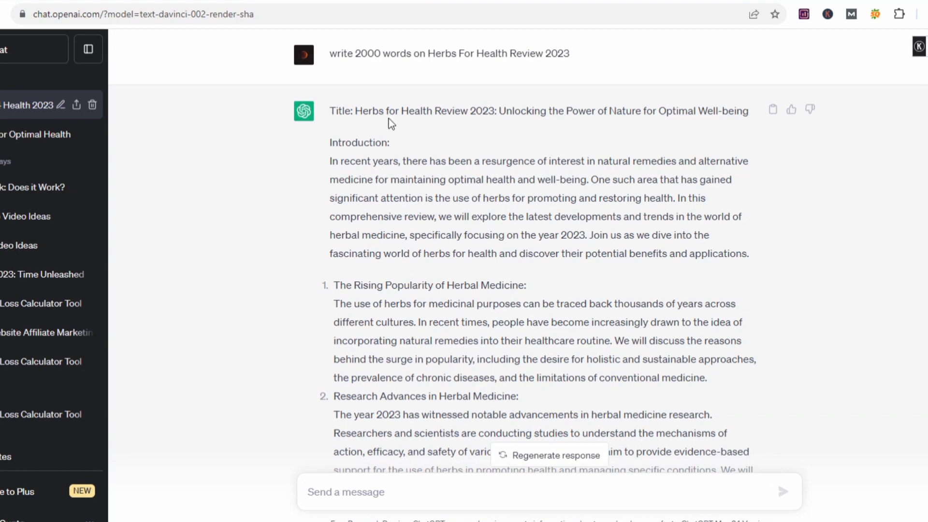
# Step: Switch to Quora and start a new post in the natural health tips 1 space
pyautogui.click(448, 1)
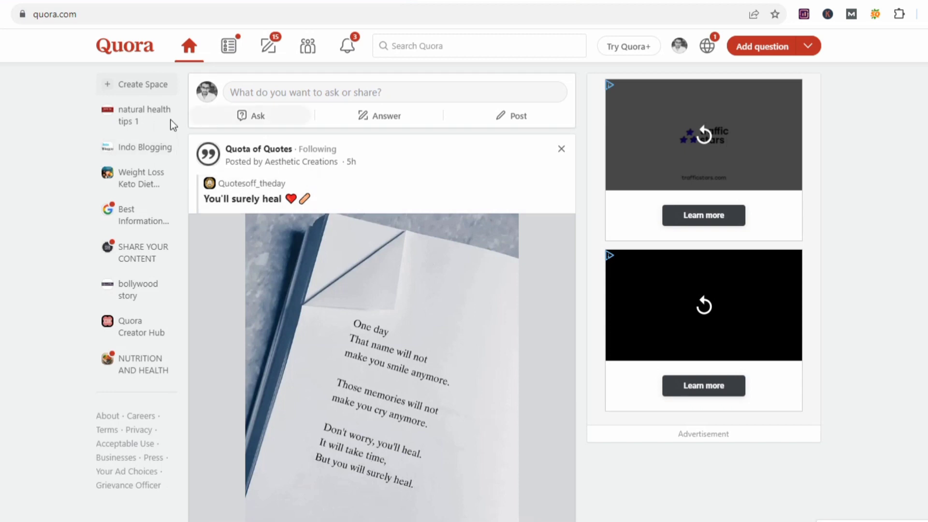
pyautogui.click(134, 119)
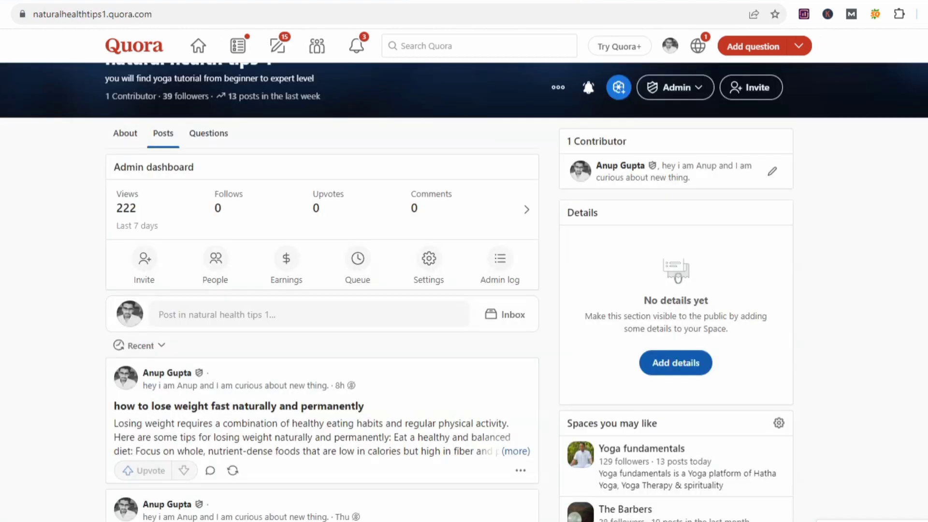
pyautogui.scroll(4, 378, 154)
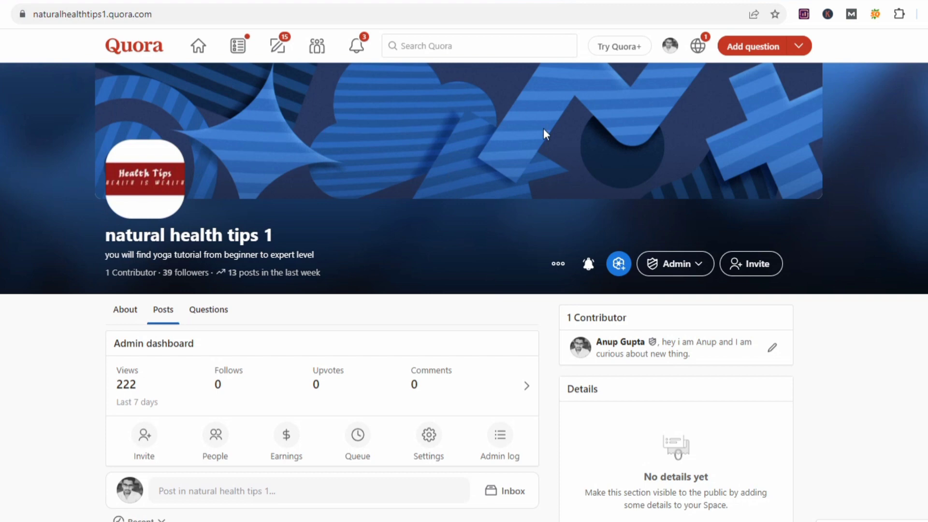
pyautogui.scroll(-5, 543, 129)
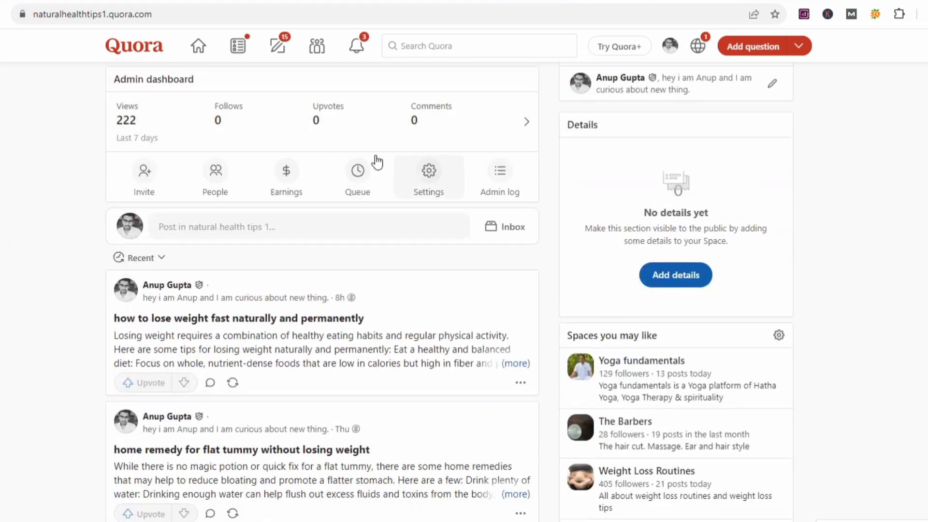
pyautogui.click(248, 235)
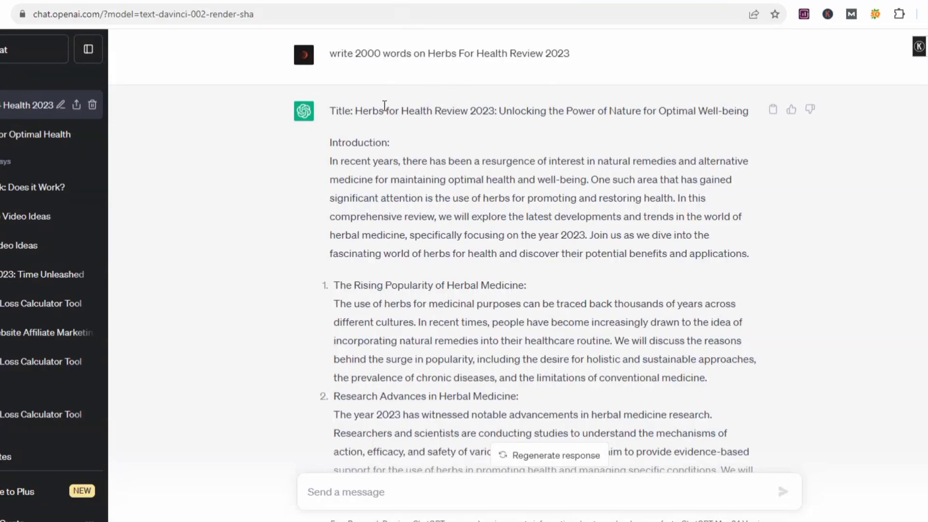
# Step: Copy the article title without the "Title:" label from ChatGPT and paste it into the new Quora post
pyautogui.moveTo(355, 107); pyautogui.dragTo(752, 108)
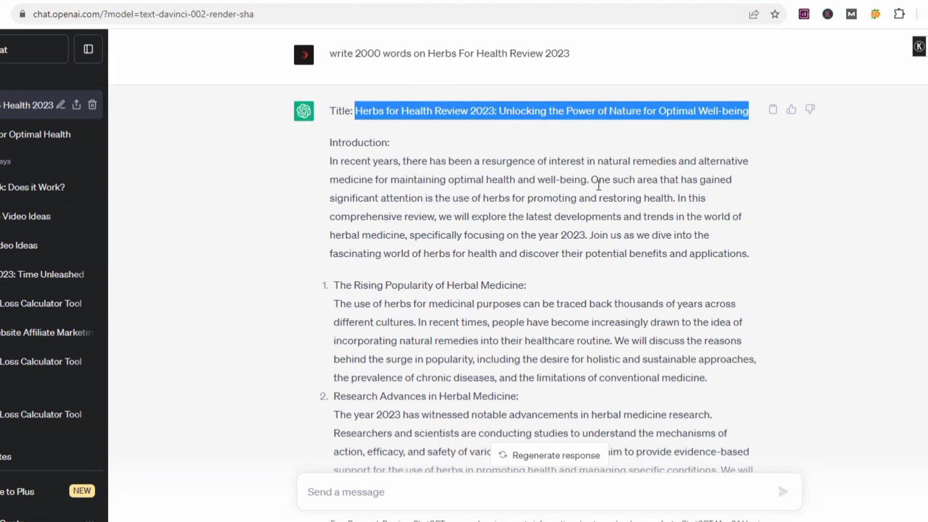
pyautogui.hotkey('ctrl', 'c')
pyautogui.hotkey('ctrl', 'Tab')
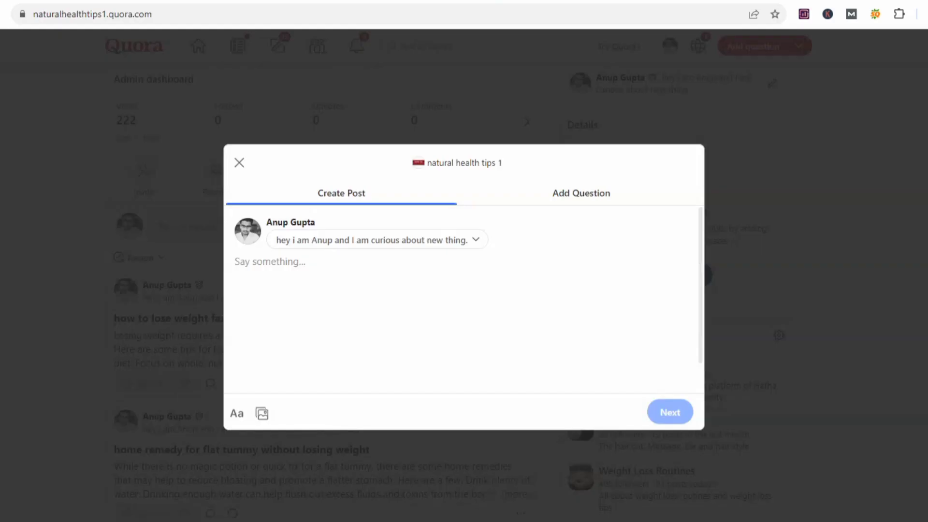
pyautogui.hotkey('ctrl', 'v')
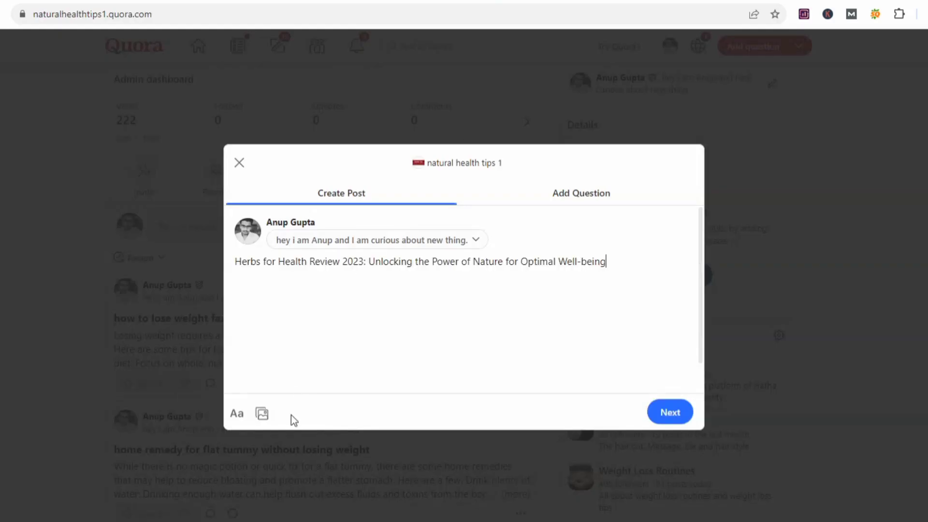
# Step: Format the pasted title line as a heading and start a new paragraph beneath it
pyautogui.click(236, 413)
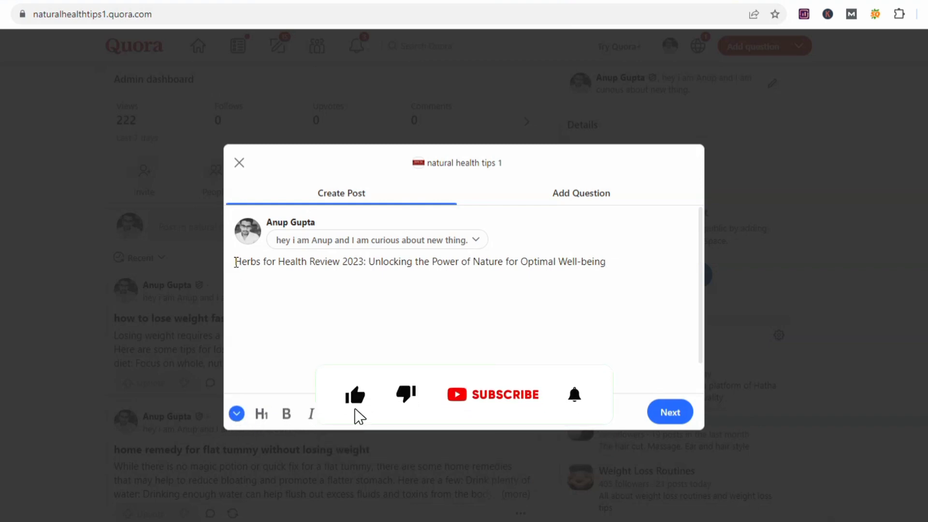
pyautogui.moveTo(241, 264); pyautogui.dragTo(531, 292)
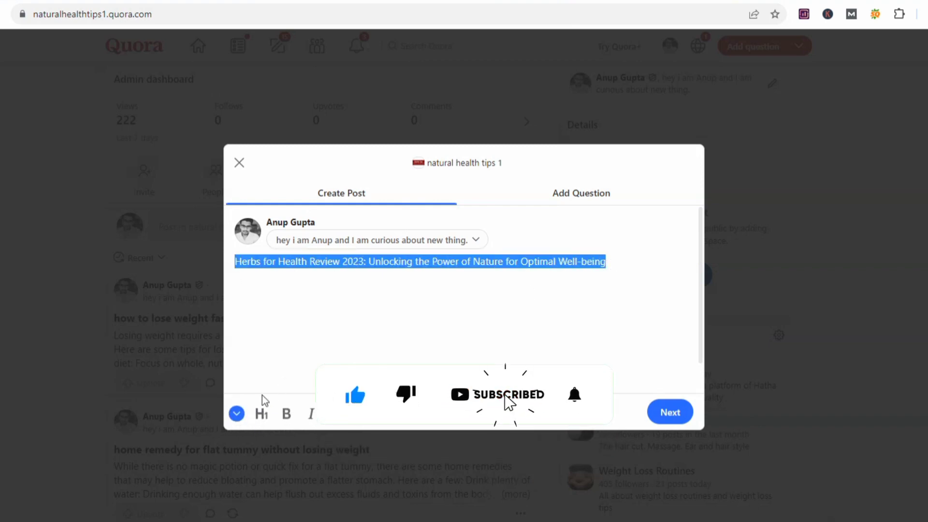
pyautogui.click(261, 413)
pyautogui.click(425, 310)
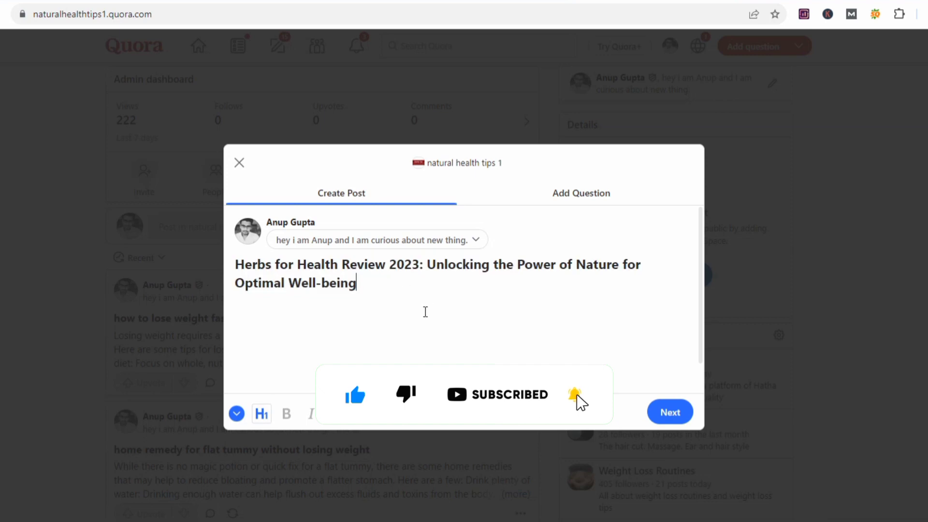
pyautogui.press('Return')
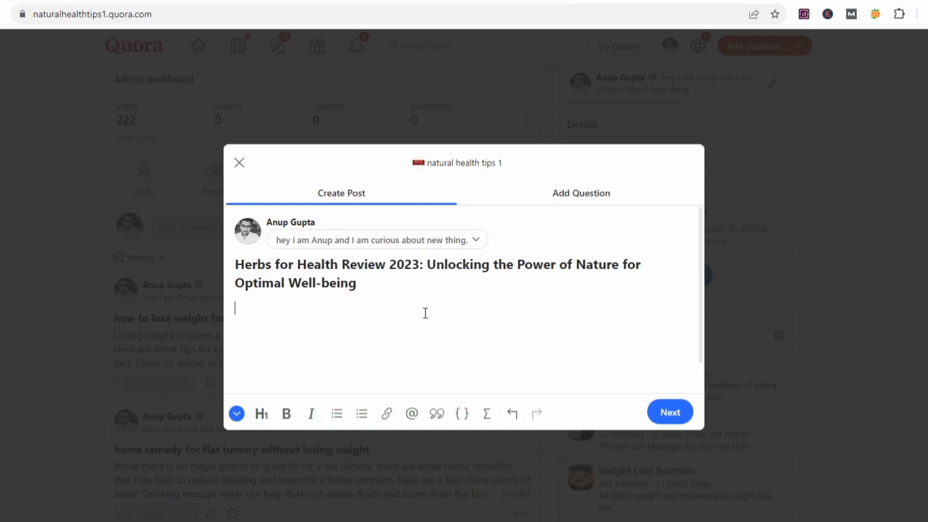
# Step: Copy the article text from Introduction through Conclusion in ChatGPT and paste it below the title in the Quora post
pyautogui.hotkey('ctrl', 'Tab')
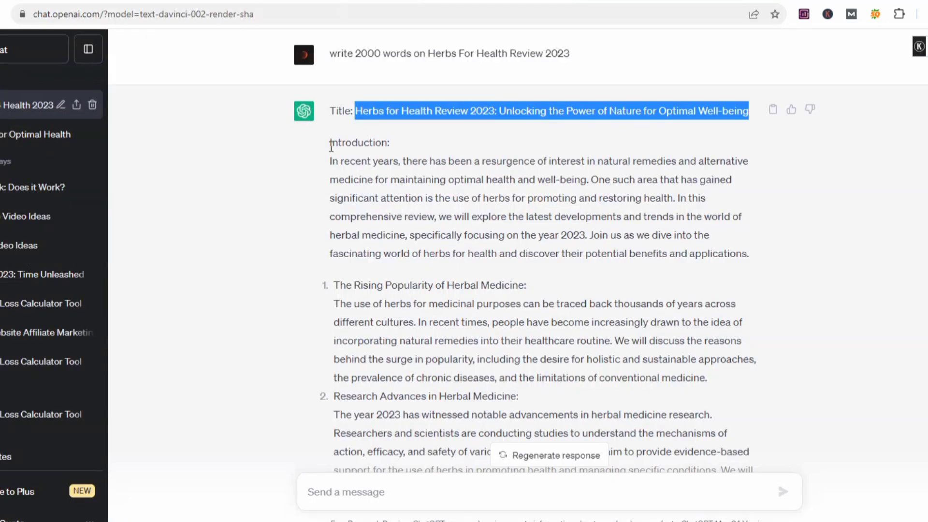
pyautogui.moveTo(329, 142); pyautogui.dragTo(605, 436)
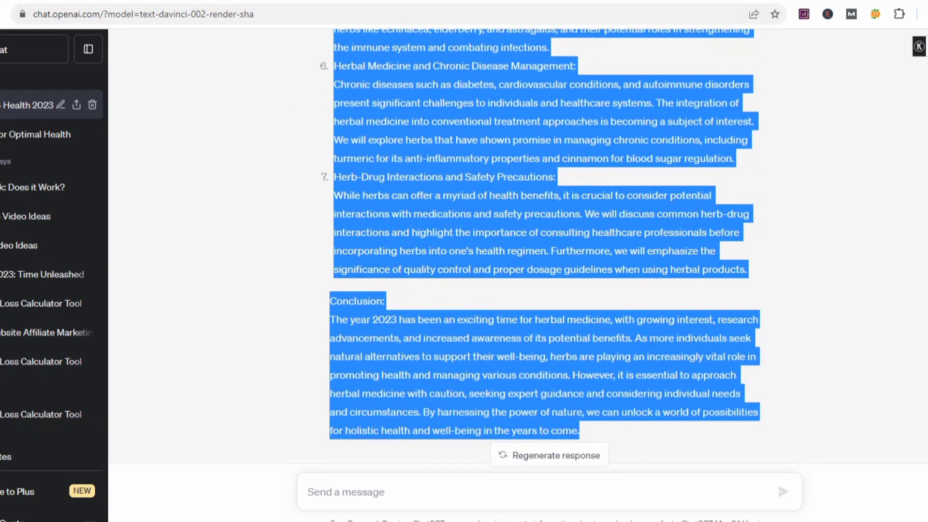
pyautogui.hotkey('ctrl', 'c')
pyautogui.hotkey('alt', 'Tab')
pyautogui.hotkey('ctrl', 'v')
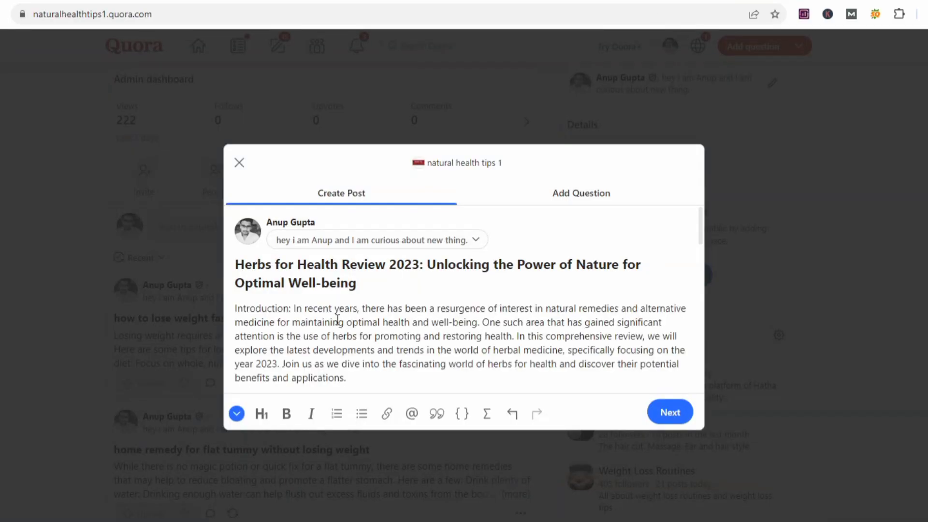
# Step: Bold the list headings "The Rising Popularity of Herbal Medicine" and "Research Advances in Herbal Medicine"
pyautogui.scroll(-2, 337, 317)
pyautogui.scroll(-1, 337, 317)
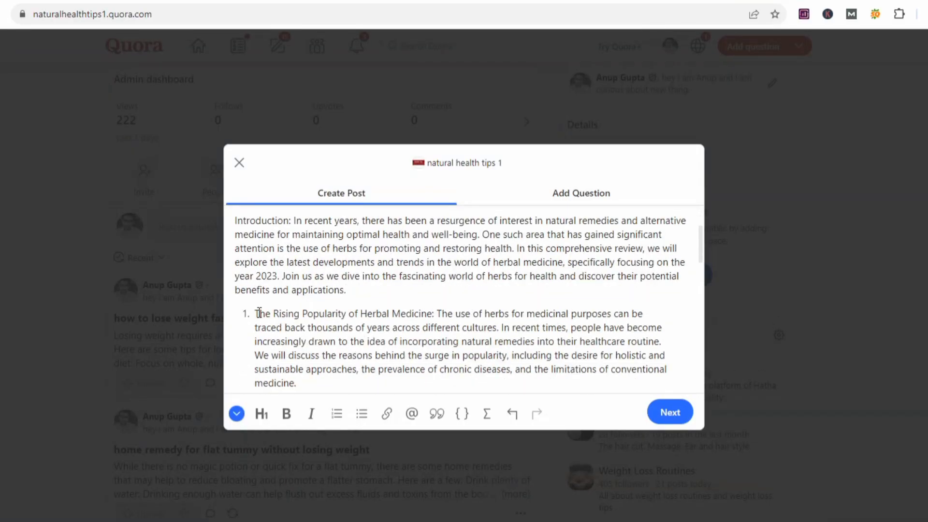
pyautogui.moveTo(256, 313); pyautogui.dragTo(433, 315)
pyautogui.click(287, 413)
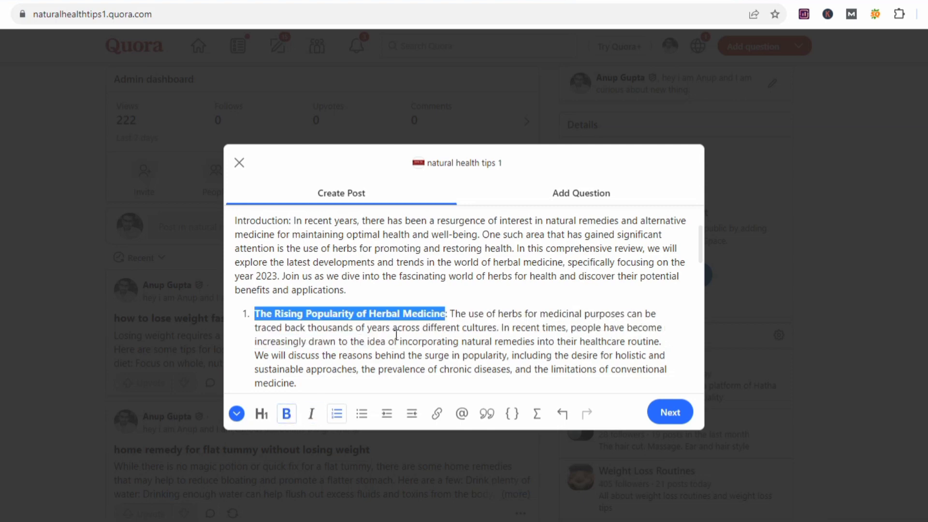
pyautogui.scroll(-2, 396, 334)
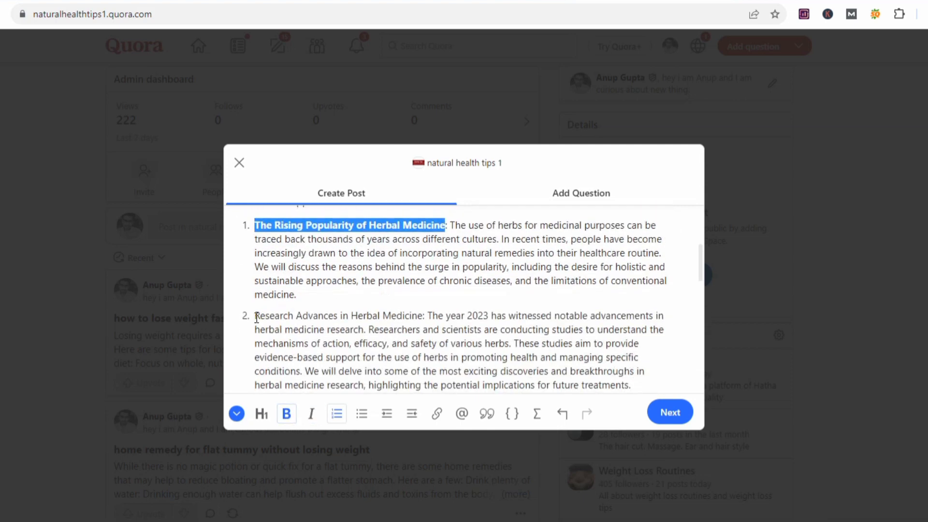
pyautogui.moveTo(254, 315); pyautogui.dragTo(424, 315)
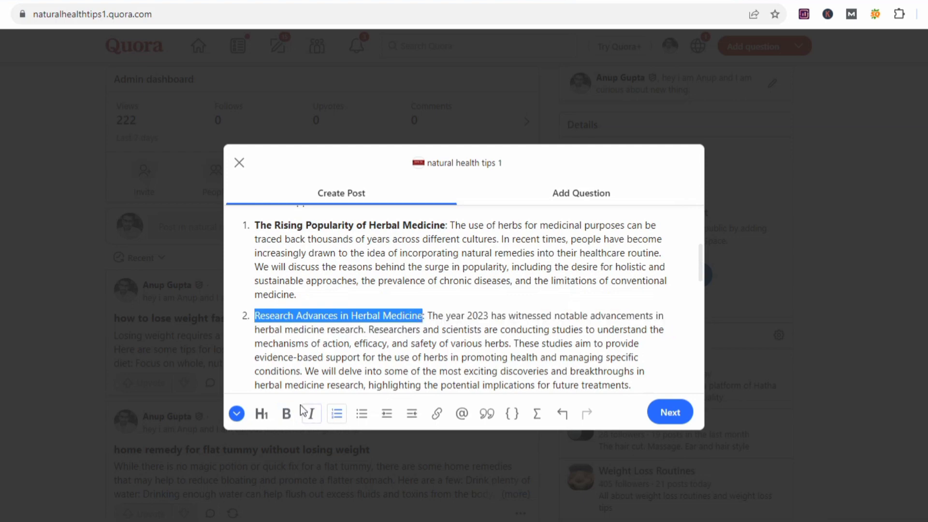
pyautogui.click(287, 413)
# Step: Bold the third list heading about herbs for common ailments and the fourth, "Adaptogens for Stress Management"
pyautogui.scroll(-2, 287, 338)
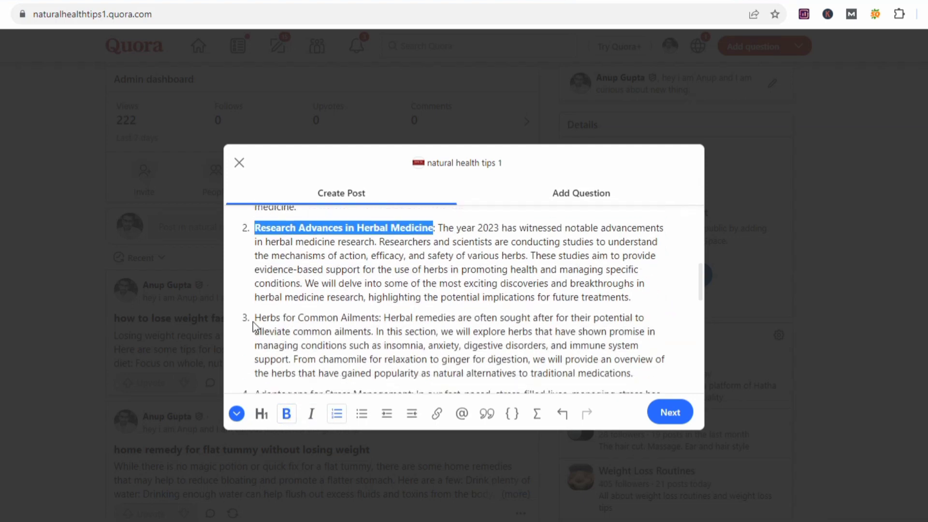
pyautogui.moveTo(254, 319); pyautogui.dragTo(379, 318)
pyautogui.click(379, 318)
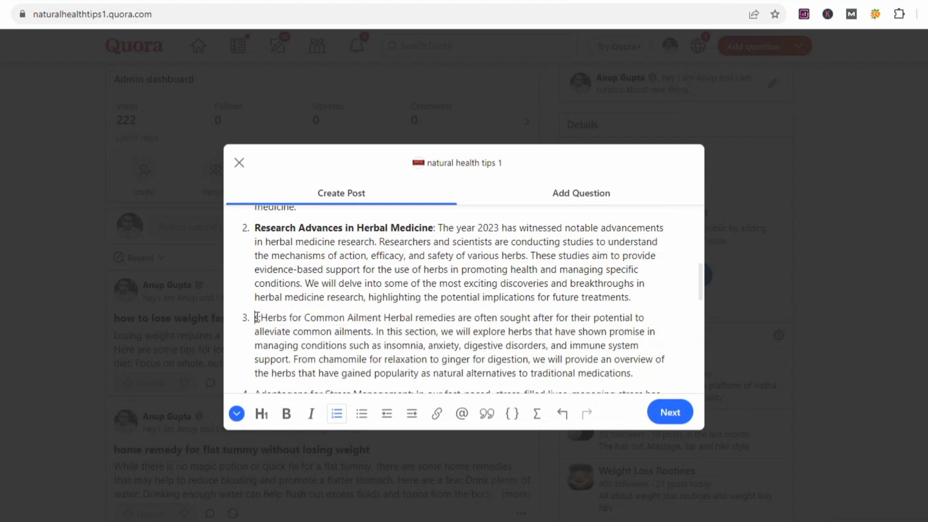
pyautogui.moveTo(257, 317); pyautogui.dragTo(381, 319)
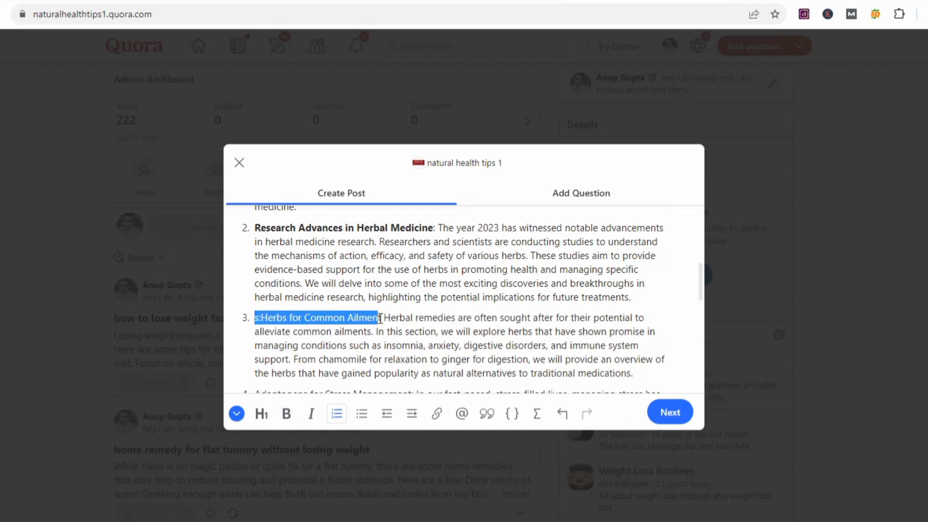
pyautogui.click(284, 414)
pyautogui.scroll(-2, 292, 345)
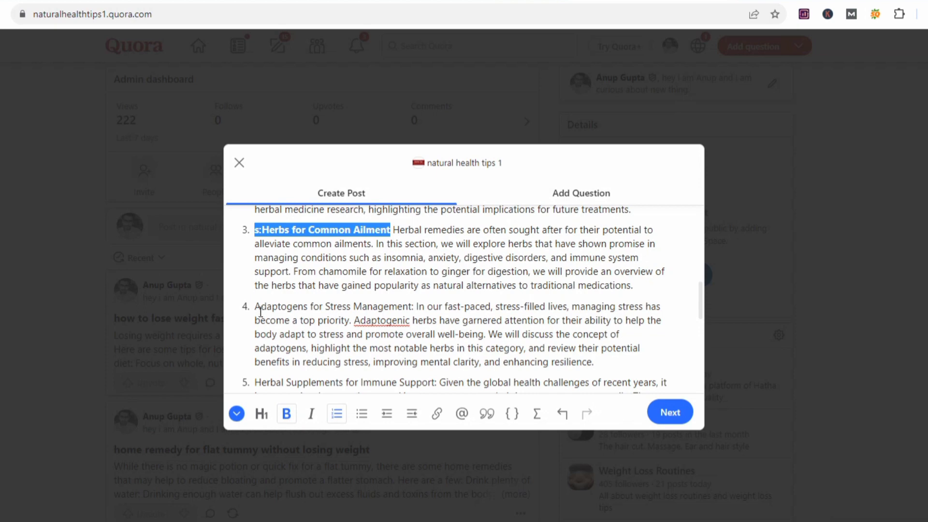
pyautogui.moveTo(255, 307); pyautogui.dragTo(412, 308)
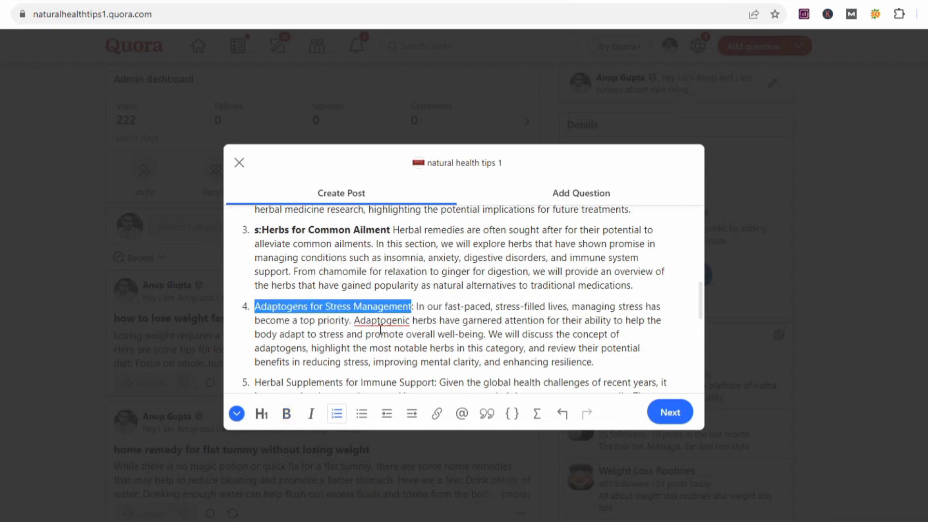
pyautogui.click(286, 413)
pyautogui.scroll(-2, 304, 334)
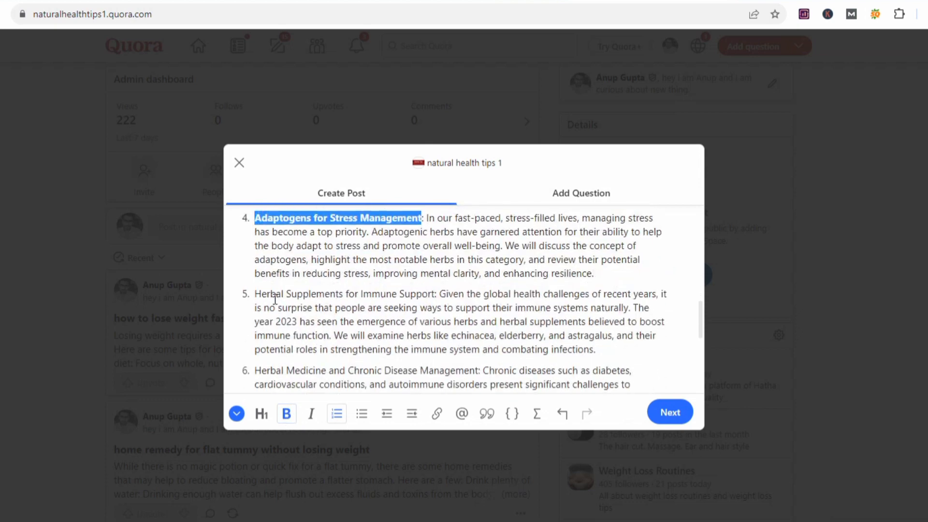
# Step: Add an empty line below the post title and insert the image-125 file from Downloads there
pyautogui.scroll(10, 275, 299)
pyautogui.click(393, 278)
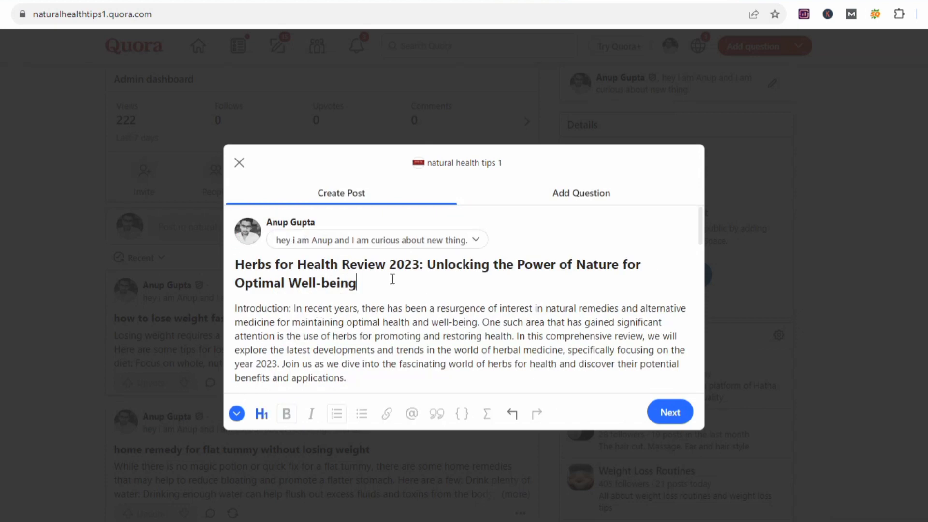
pyautogui.press('Return')
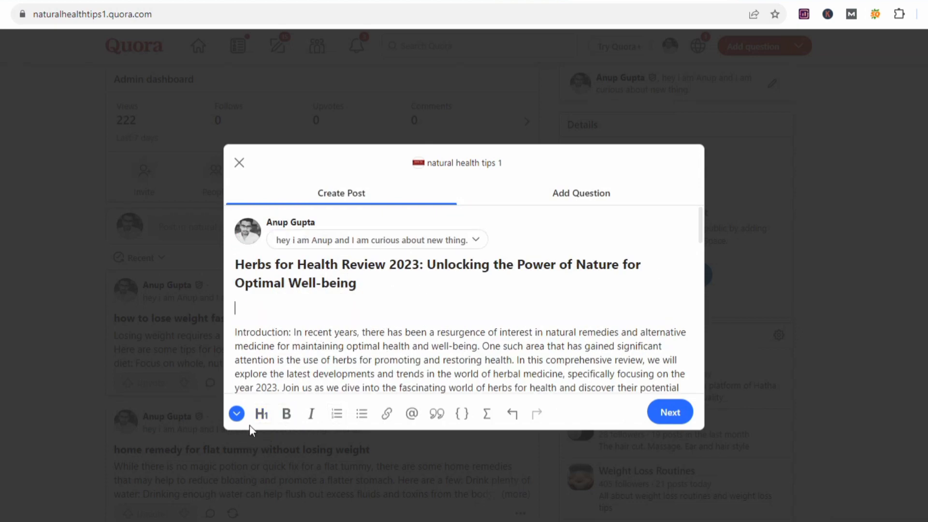
pyautogui.click(238, 415)
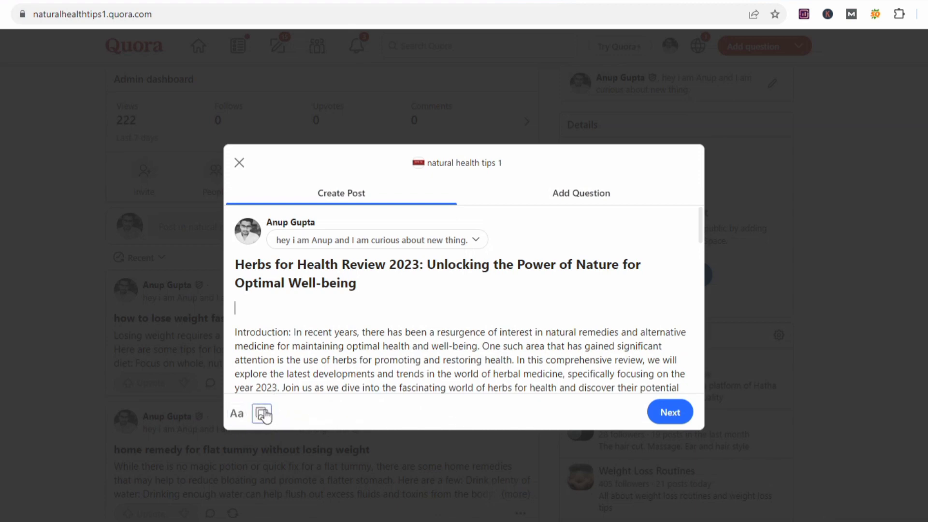
pyautogui.click(263, 416)
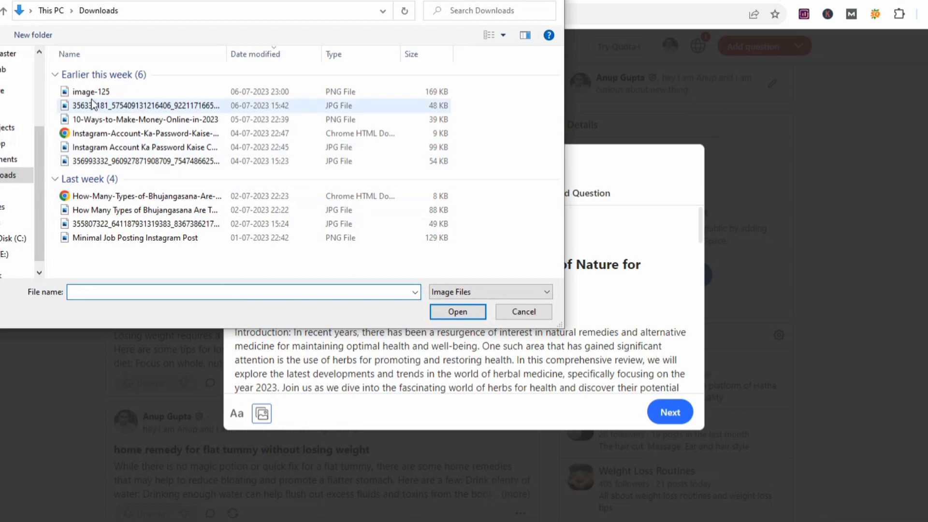
pyautogui.click(94, 94)
pyautogui.click(449, 315)
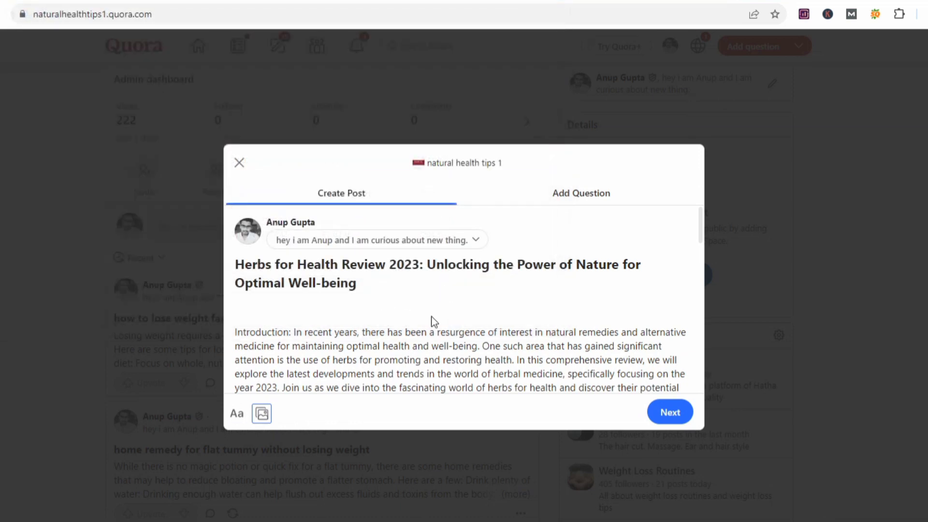
pyautogui.scroll(-15, 435, 335)
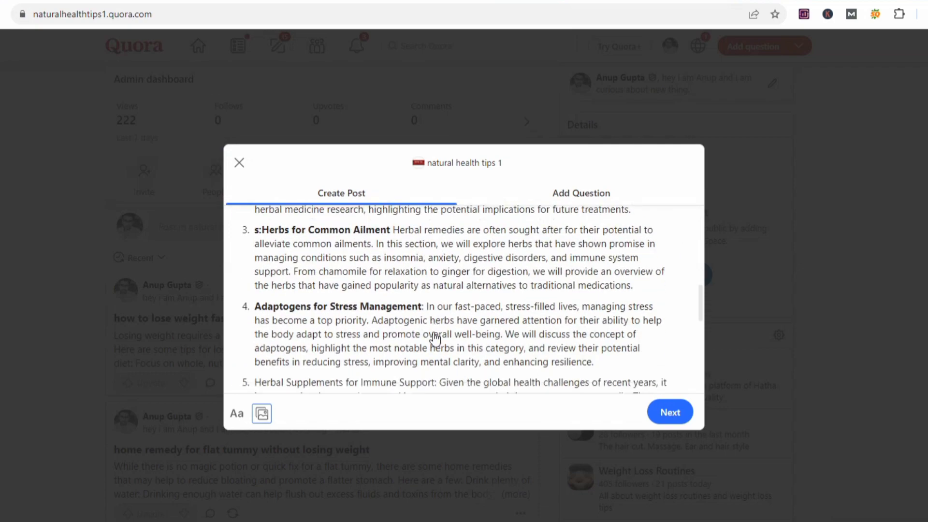
# Step: Review the inserted image and the article's list headings in the post draft to check which still need formatting
pyautogui.scroll(20, 435, 336)
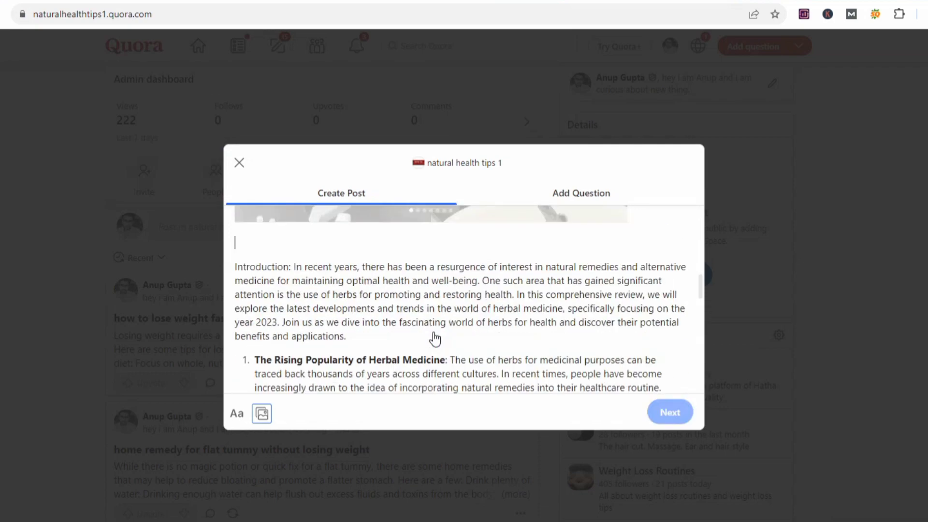
pyautogui.scroll(-8, 435, 335)
pyautogui.scroll(-4, 436, 336)
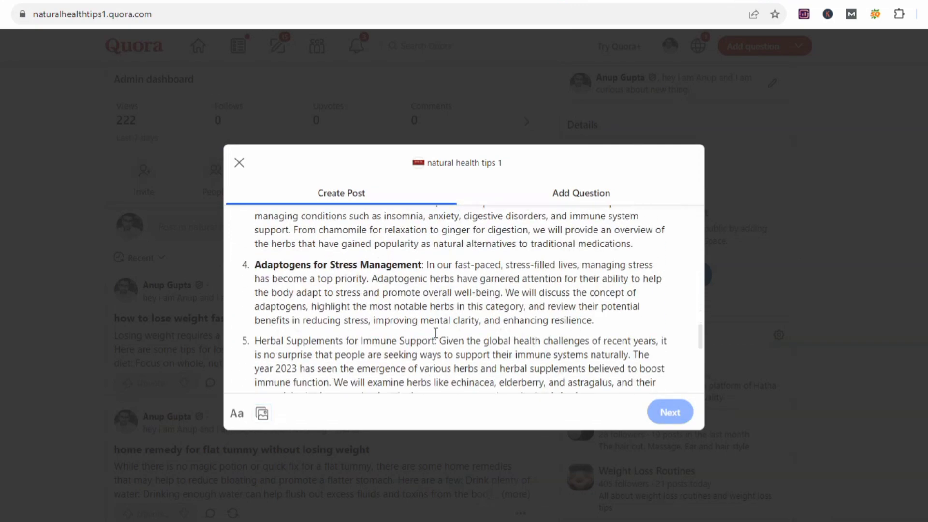
pyautogui.scroll(12, 435, 332)
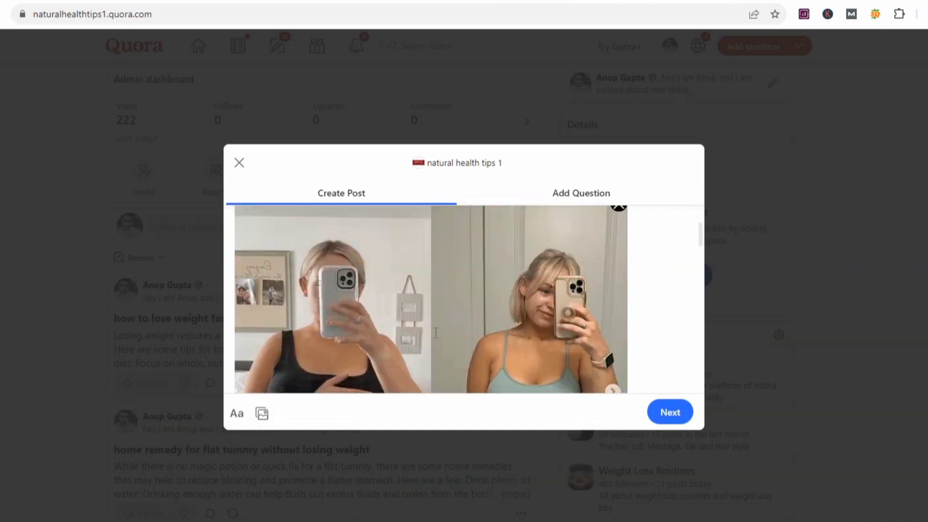
pyautogui.scroll(-20, 435, 333)
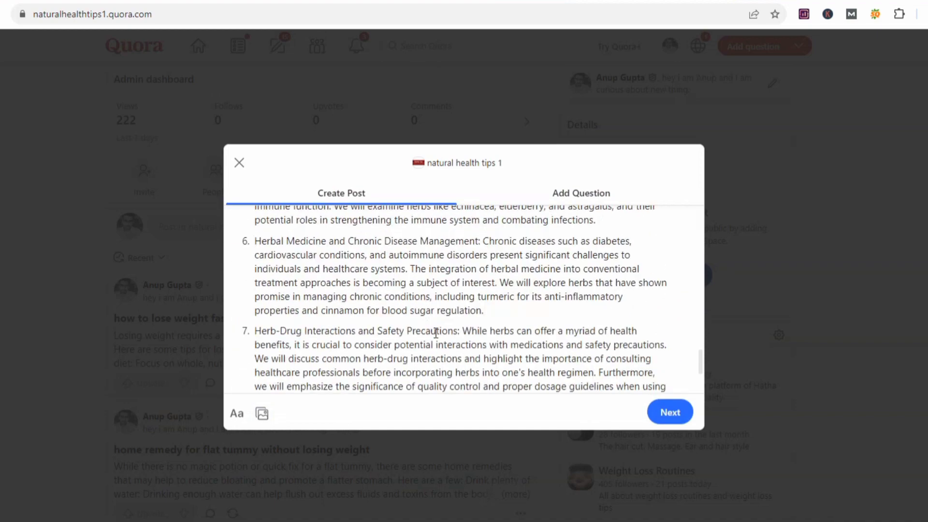
pyautogui.scroll(10, 436, 333)
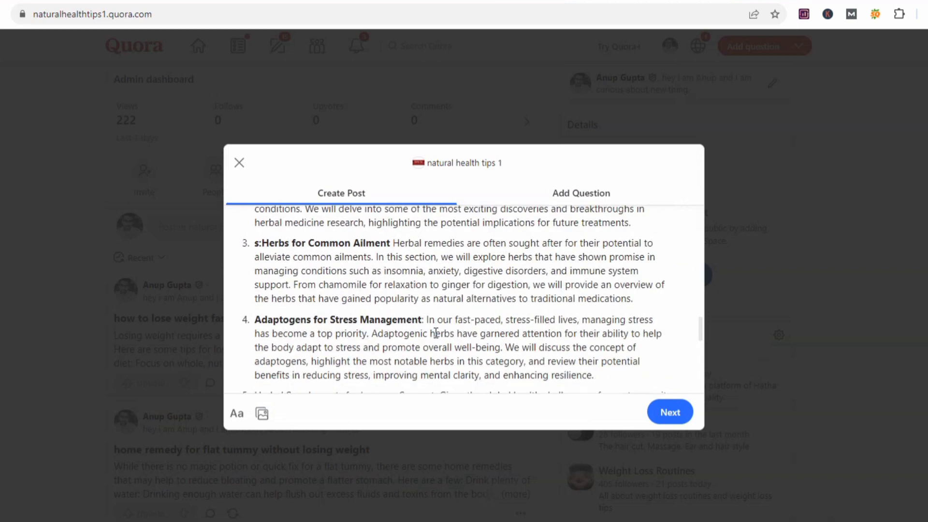
pyautogui.scroll(4, 436, 333)
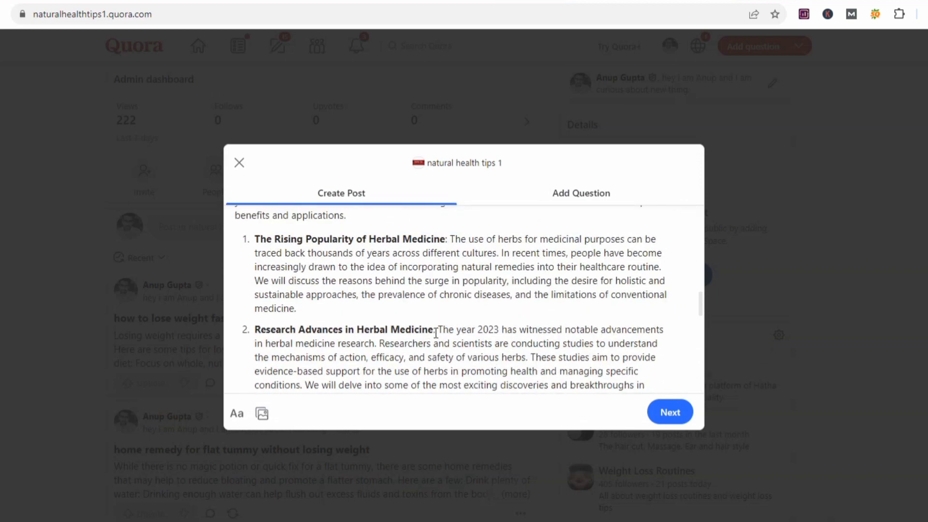
pyautogui.scroll(2, 435, 332)
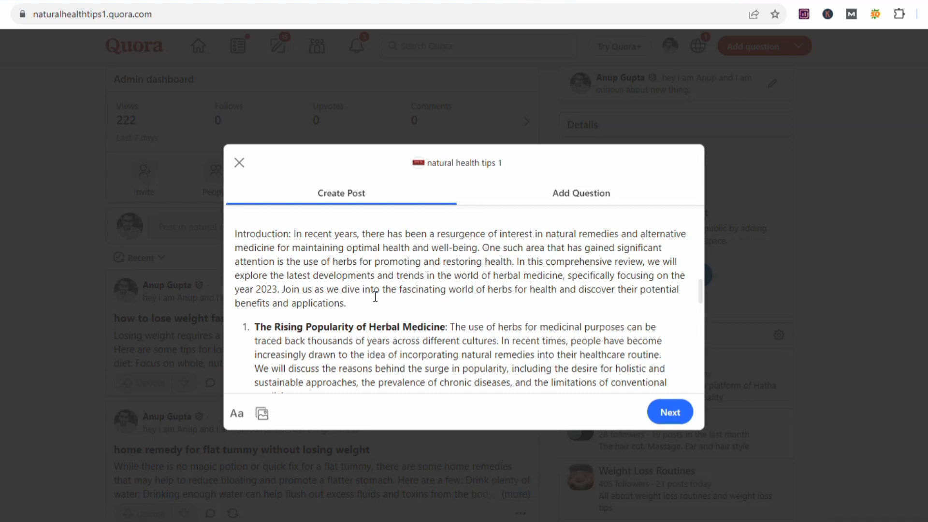
pyautogui.moveTo(497, 329); pyautogui.dragTo(626, 327)
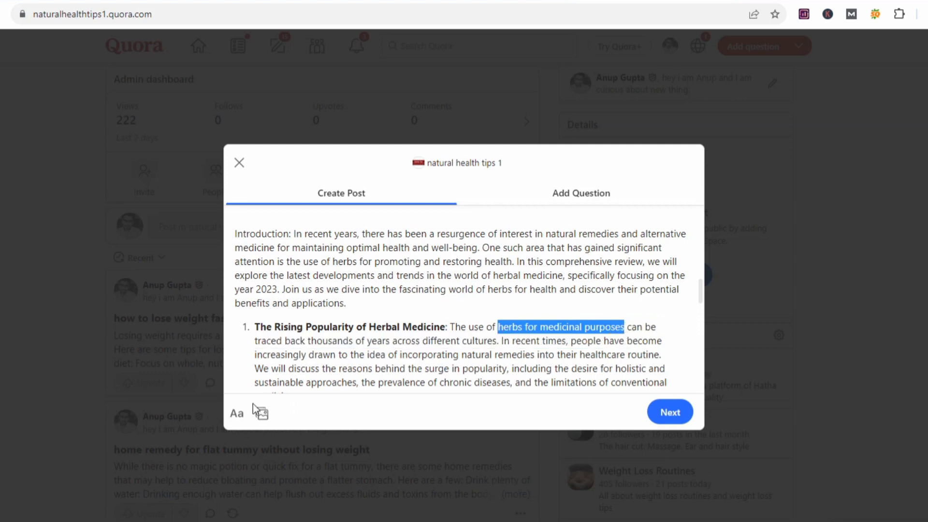
pyautogui.click(236, 413)
pyautogui.click(436, 413)
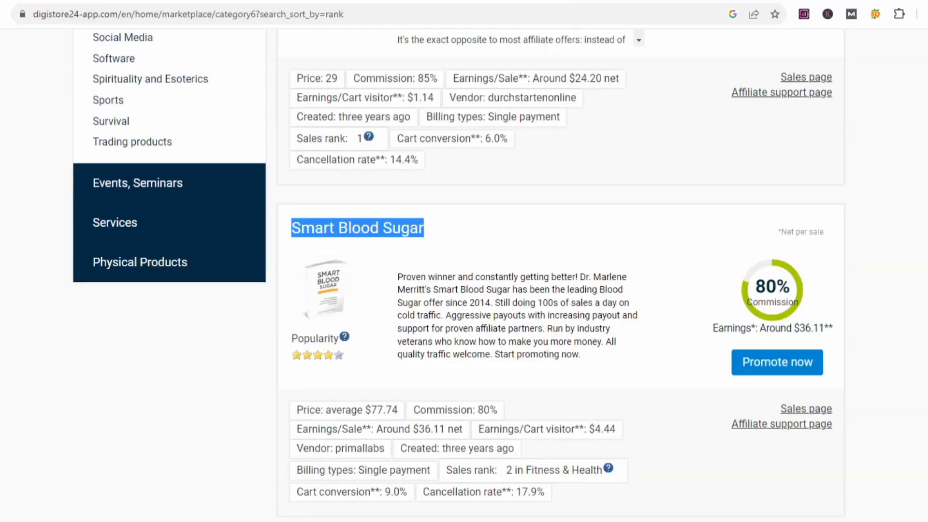
pyautogui.hotkey('ctrl', 'Tab')
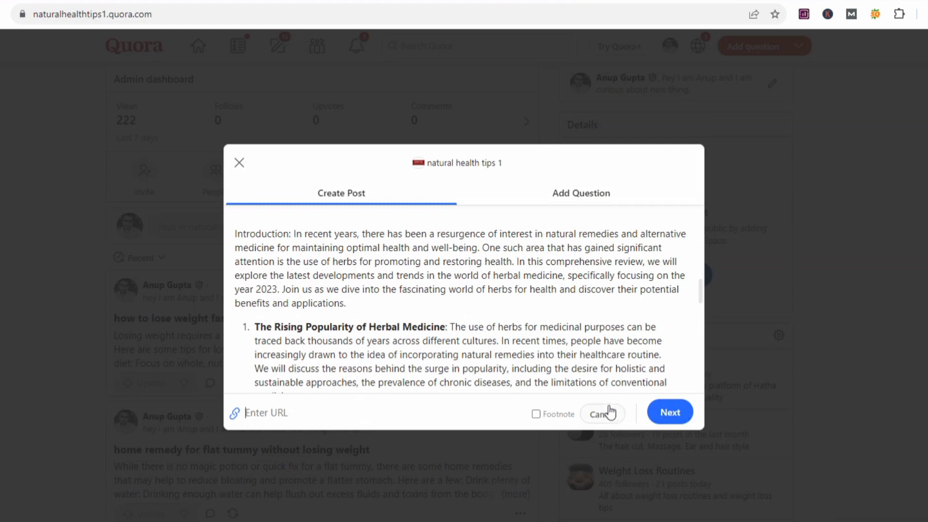
pyautogui.click(581, 381)
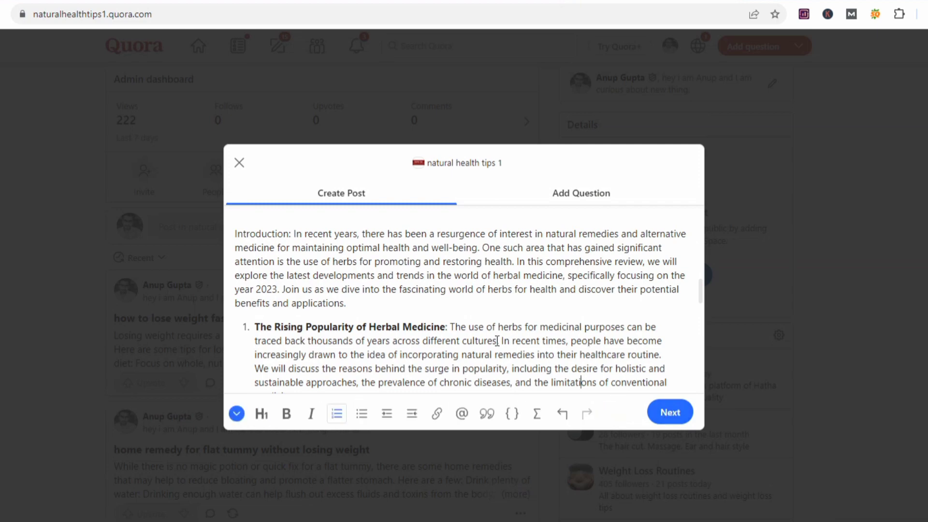
# Step: Bold the fifth list heading, "Herbal Supplements for Immune Support", and the sixth, "Herbal Medicine and Chronic Disease Management:"
pyautogui.scroll(-15, 543, 345)
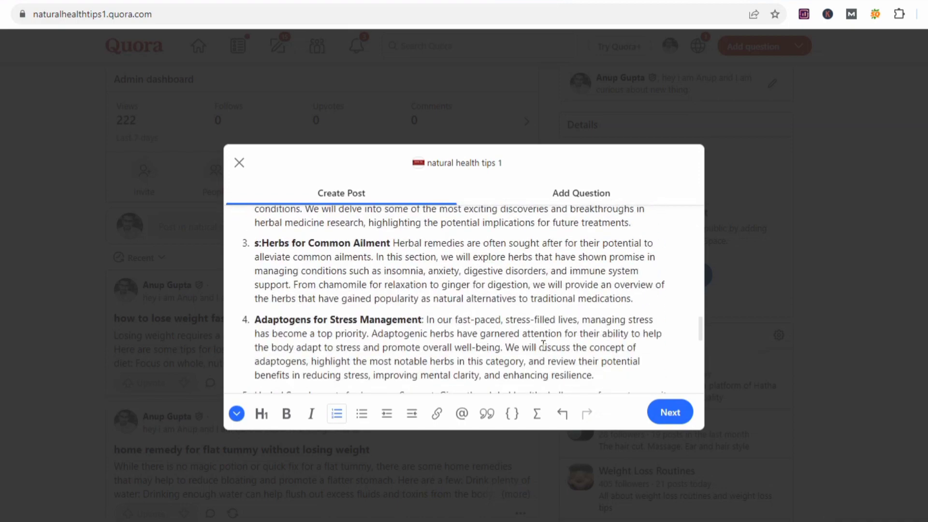
pyautogui.scroll(-2, 543, 345)
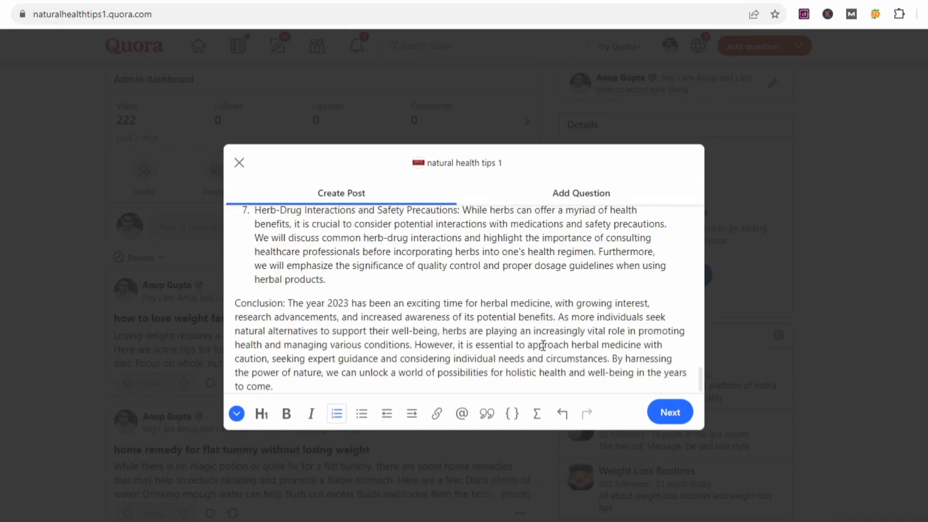
pyautogui.scroll(5, 543, 345)
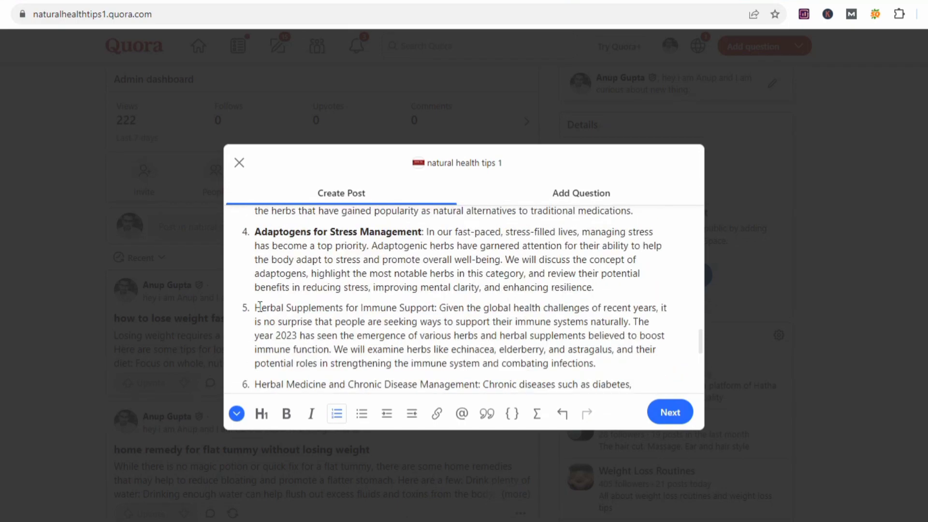
pyautogui.moveTo(255, 307); pyautogui.dragTo(419, 308)
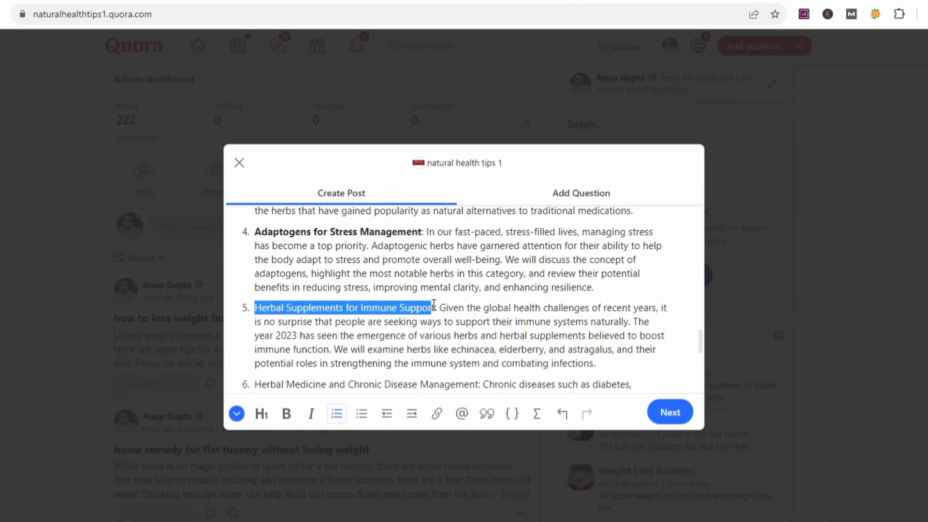
pyautogui.click(286, 413)
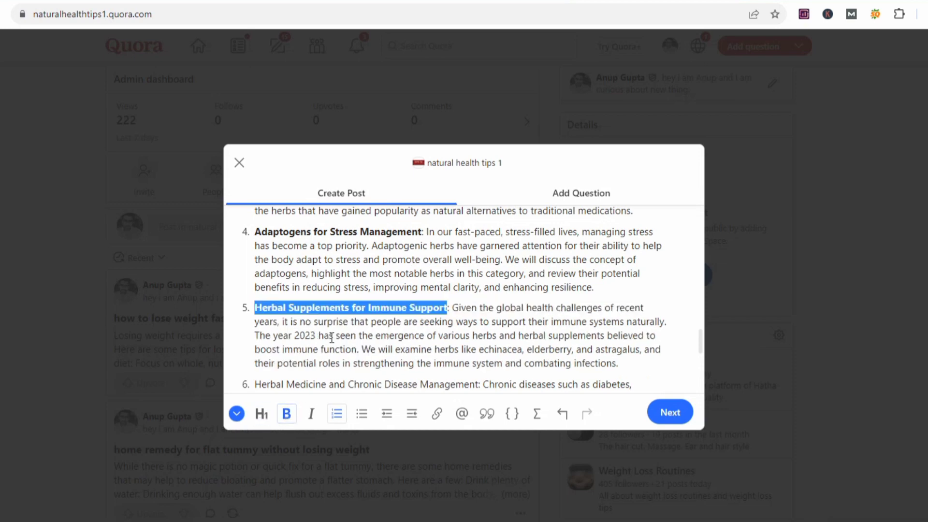
pyautogui.scroll(-2, 294, 387)
pyautogui.moveTo(256, 293); pyautogui.dragTo(480, 300)
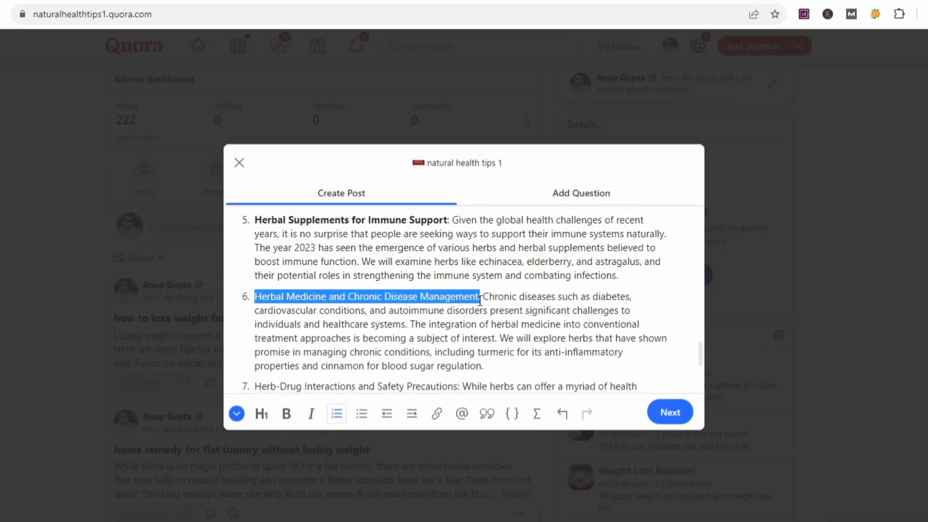
pyautogui.click(287, 415)
# Step: Bold the seventh list heading, "Herb-Drug Interactions and Safety Precautions:", and the "Conclusion:" label below the list
pyautogui.scroll(-2, 332, 305)
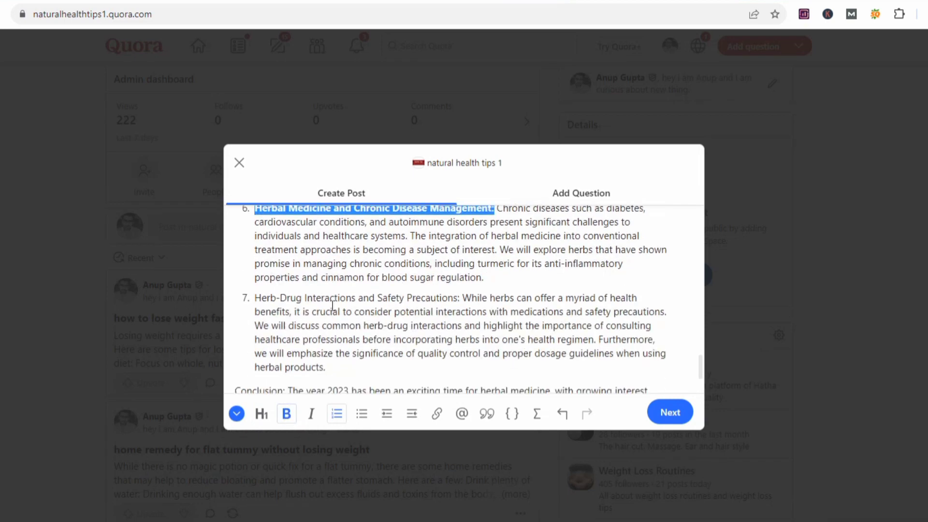
pyautogui.moveTo(257, 295); pyautogui.dragTo(460, 300)
pyautogui.click(292, 416)
pyautogui.scroll(-2, 329, 337)
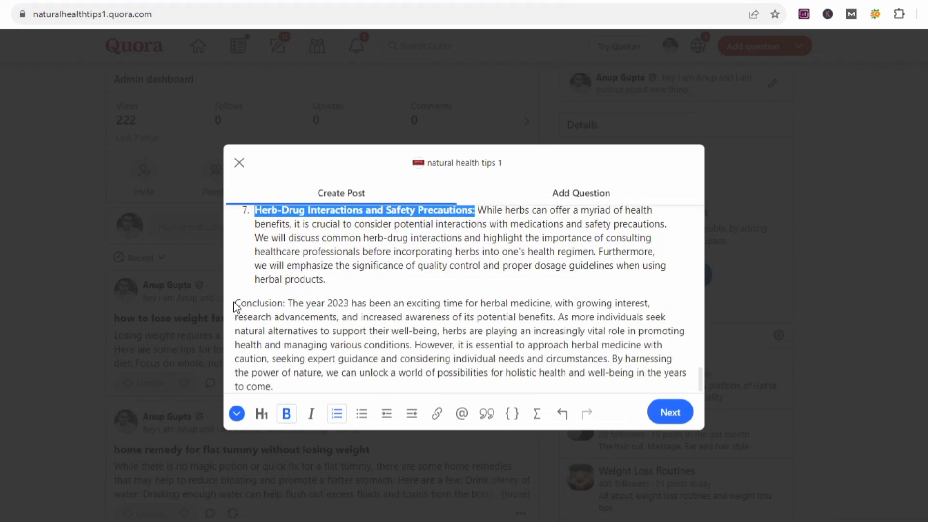
pyautogui.moveTo(236, 301); pyautogui.dragTo(286, 299)
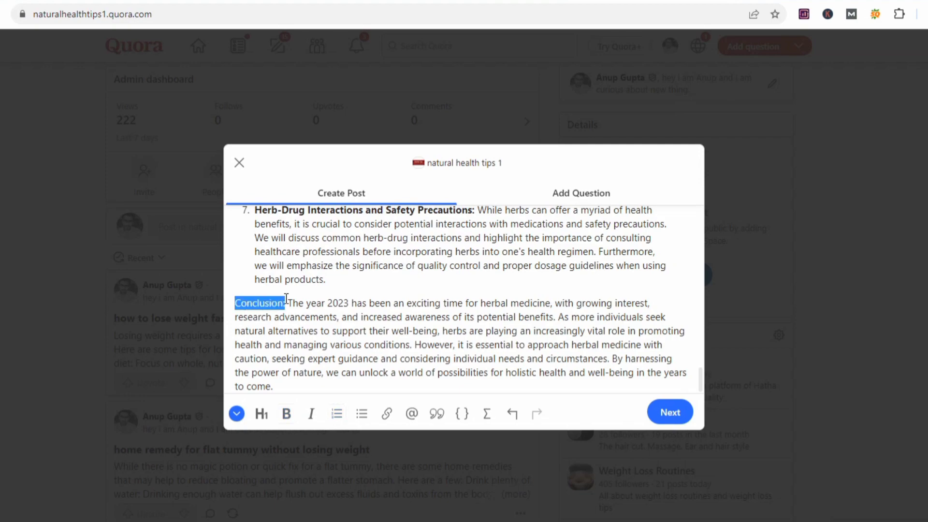
pyautogui.click(291, 409)
# Step: Check the formatted draft, open its monetization choice and post preview, and close it without posting
pyautogui.scroll(15, 419, 311)
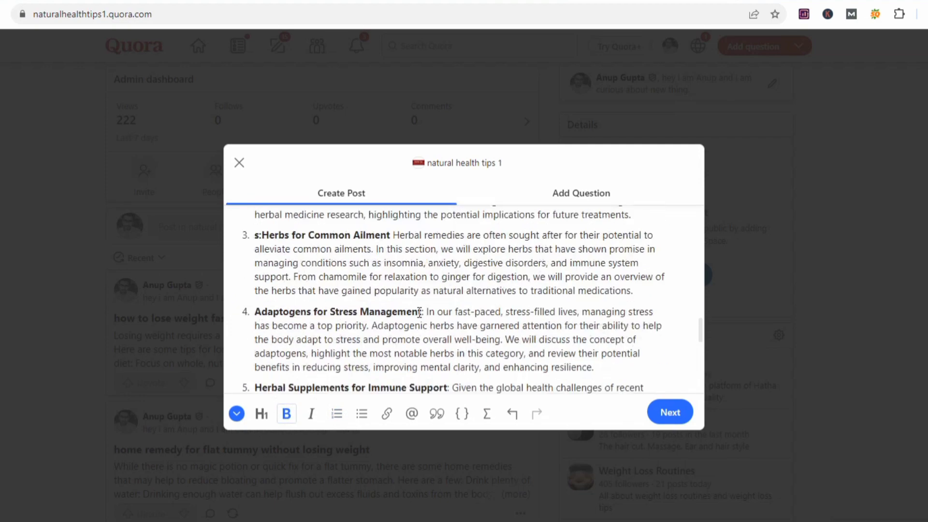
pyautogui.scroll(3, 418, 312)
pyautogui.scroll(-15, 419, 314)
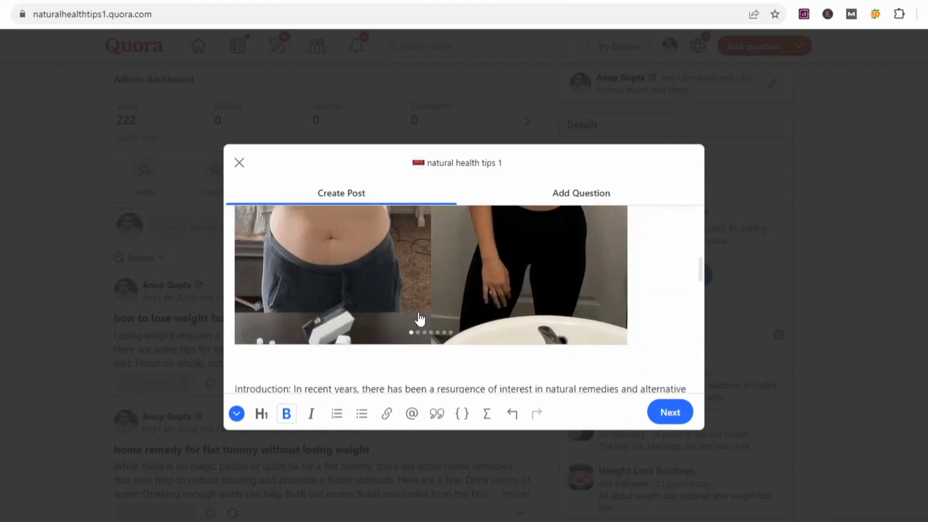
pyautogui.scroll(-2, 419, 317)
pyautogui.click(419, 314)
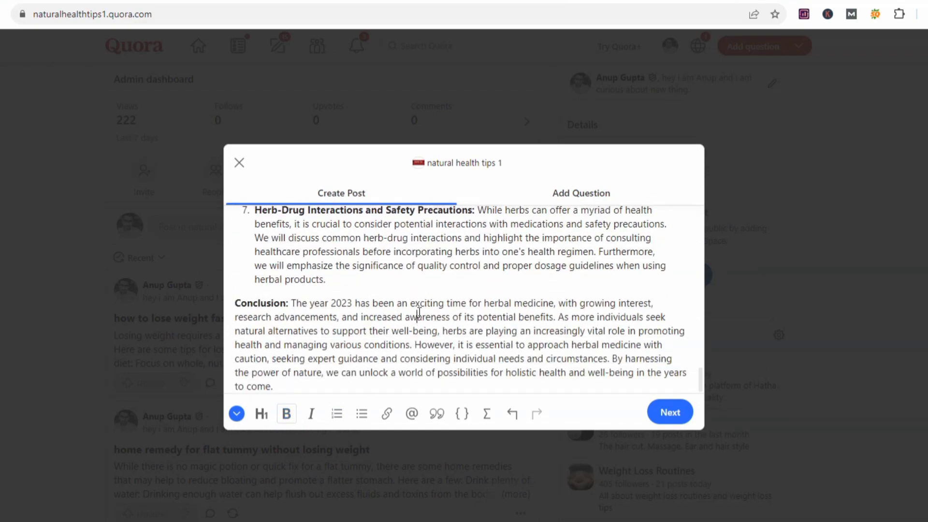
pyautogui.click(669, 411)
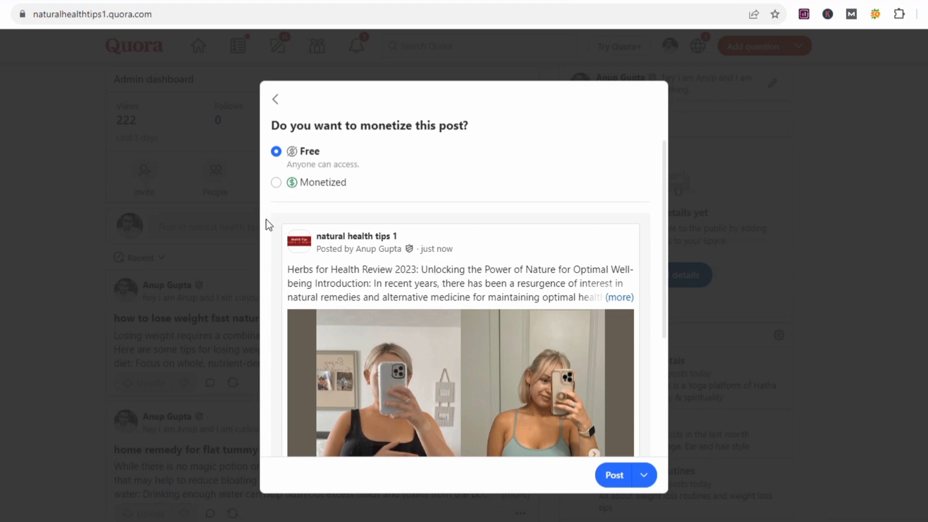
pyautogui.click(882, 201)
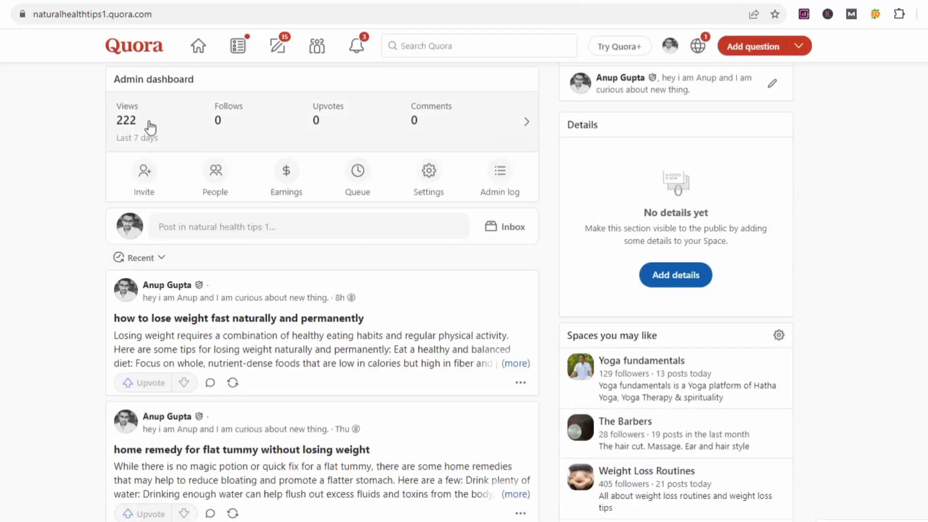
# Step: Examine the natural health tips 1 space's header, admin dashboard figures and feed of earlier posts
pyautogui.scroll(3, 346, 164)
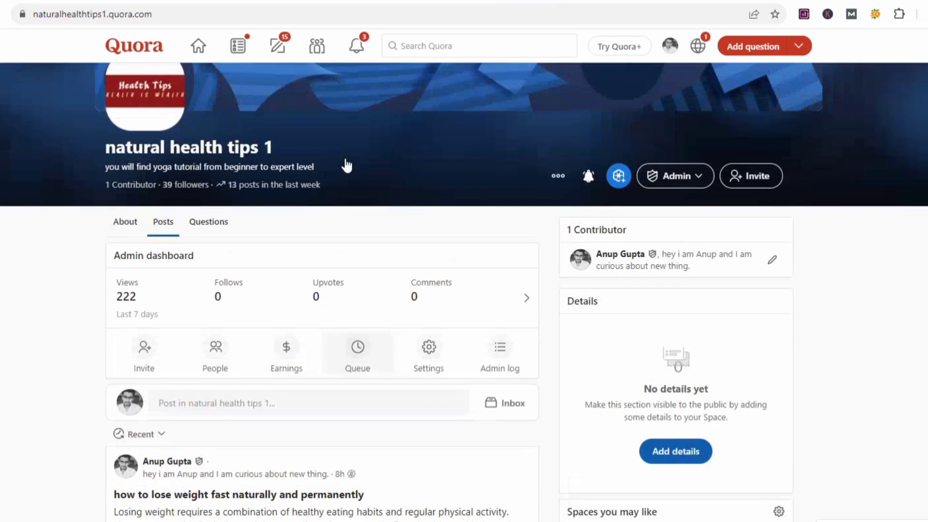
pyautogui.scroll(-2, 345, 164)
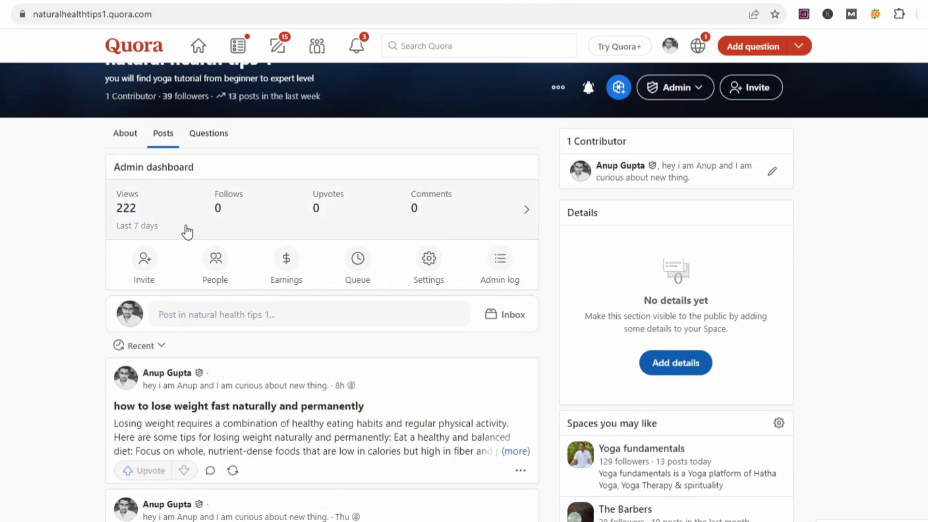
pyautogui.scroll(-5, 292, 263)
pyautogui.scroll(-3, 291, 258)
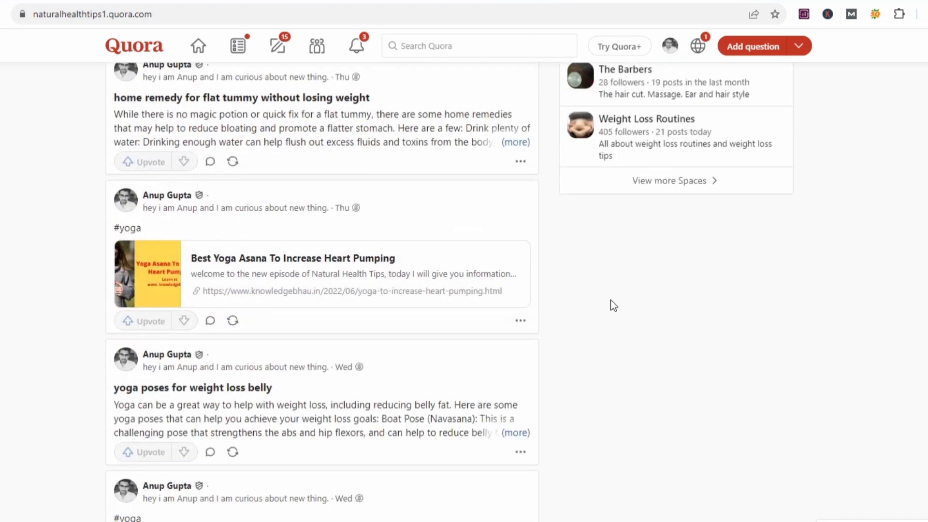
pyautogui.scroll(-6, 611, 300)
pyautogui.scroll(-3, 709, 295)
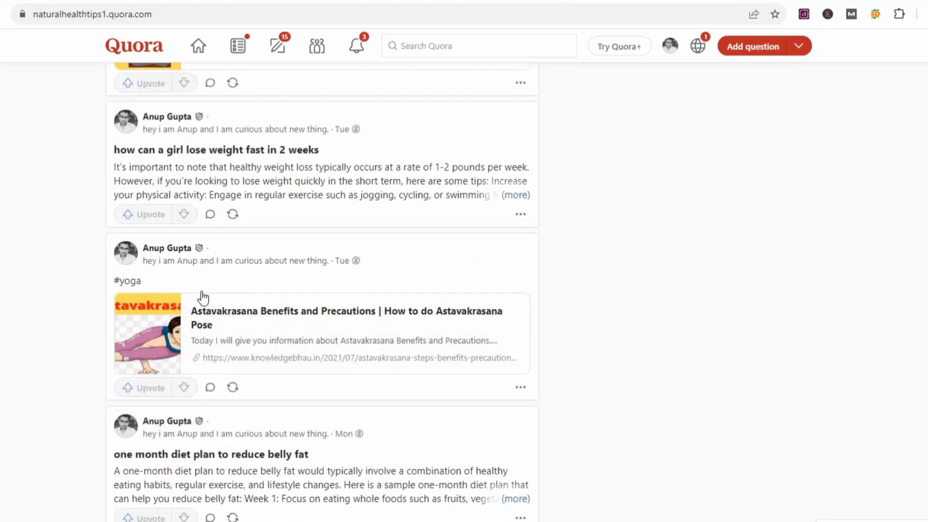
pyautogui.scroll(-8, 663, 335)
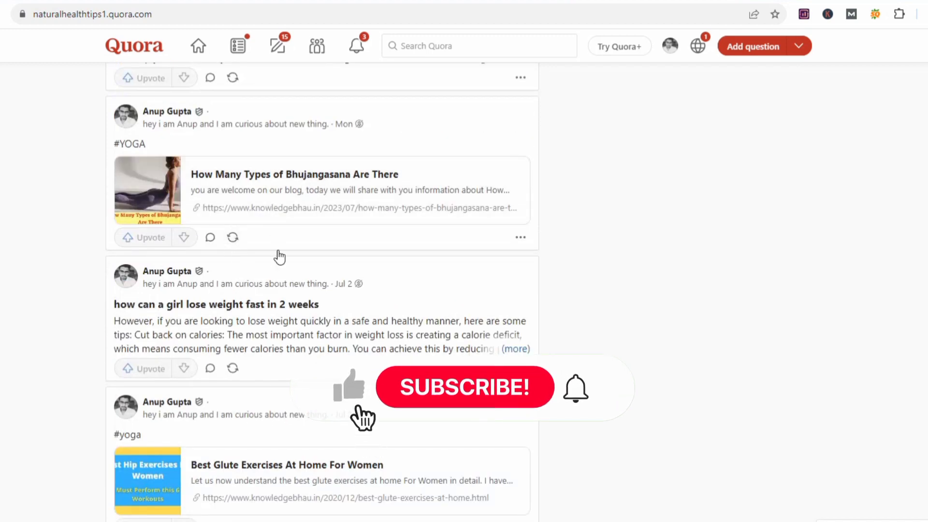
pyautogui.scroll(-3, 713, 421)
pyautogui.scroll(-3, 373, 433)
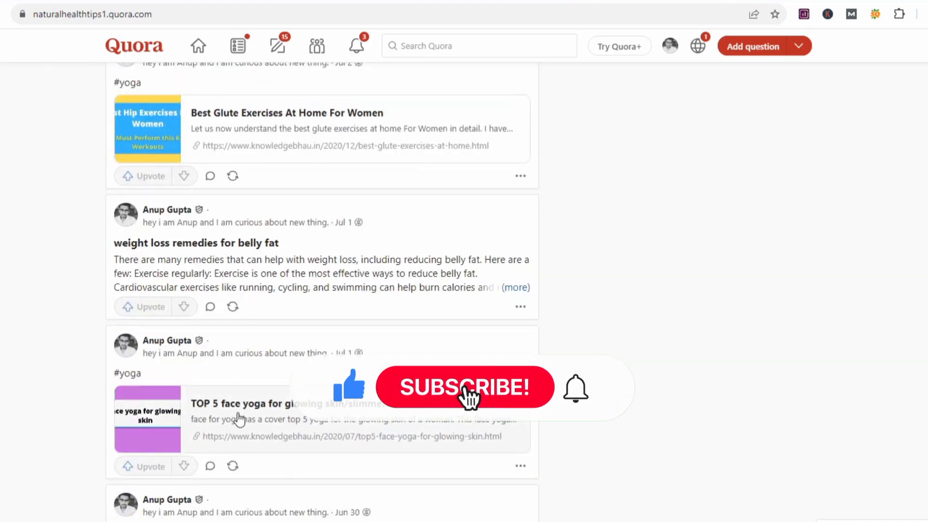
pyautogui.scroll(-5, 643, 385)
pyautogui.scroll(-8, 256, 356)
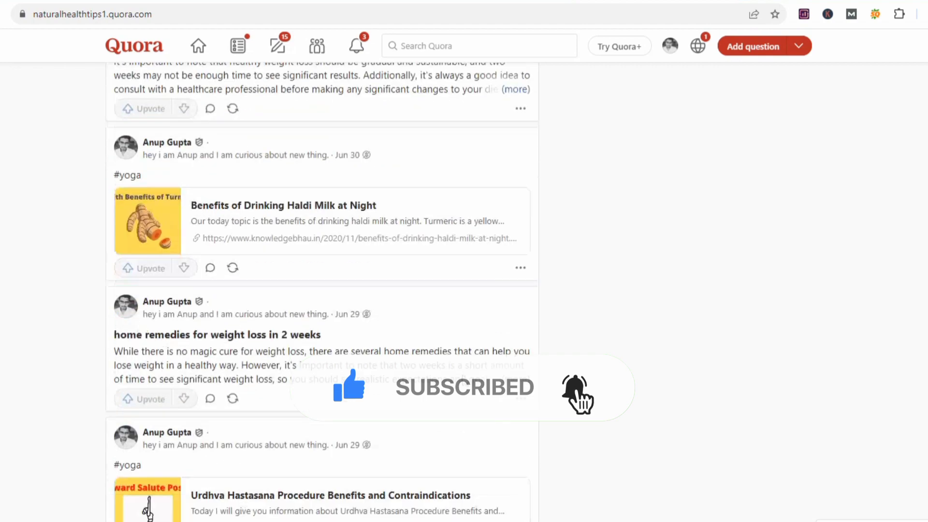
pyautogui.scroll(-13, 337, 426)
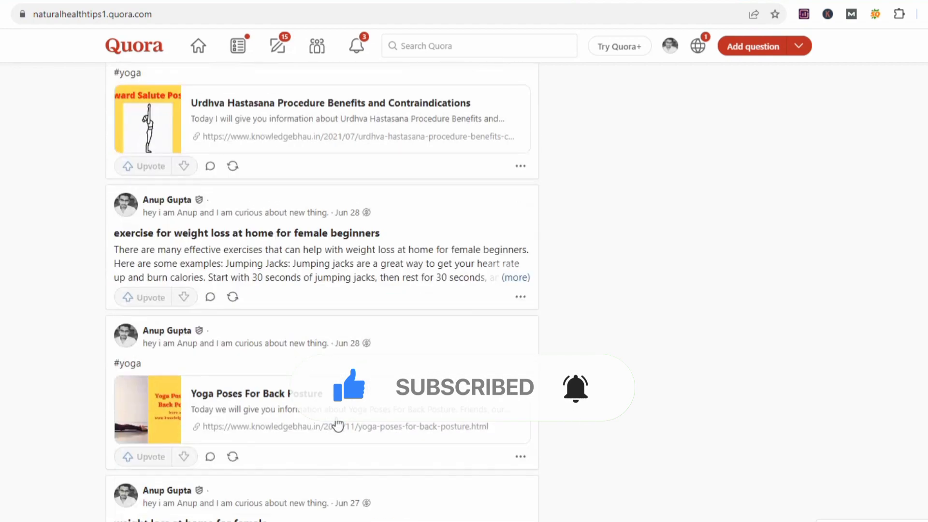
pyautogui.scroll(-15, 337, 425)
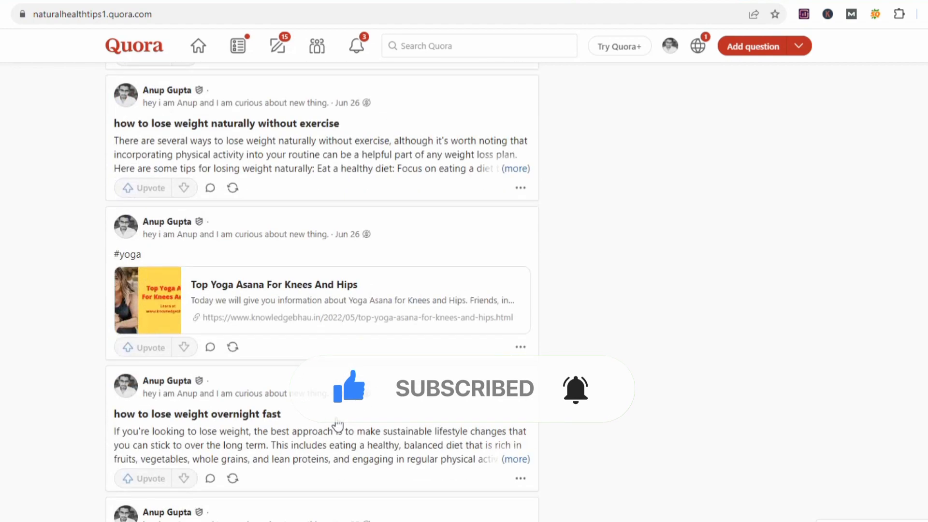
pyautogui.scroll(-15, 337, 424)
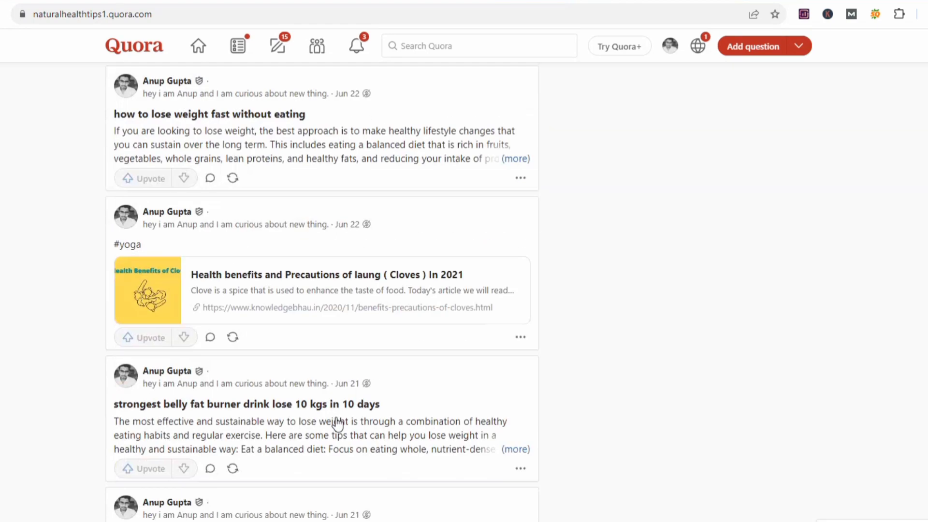
# Step: Review the older weight-loss and yoga posts in the space's feed, going back from late June to May 23
pyautogui.scroll(-13, 337, 424)
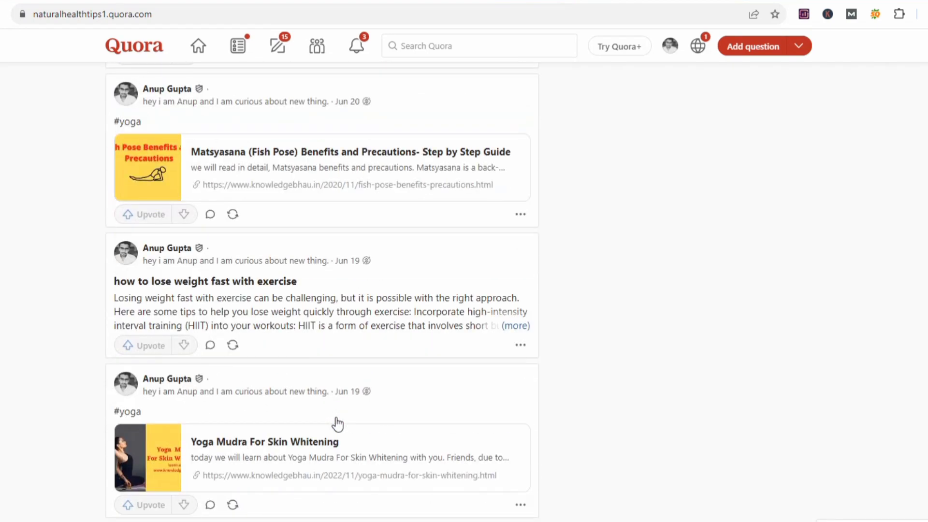
pyautogui.scroll(-12, 338, 424)
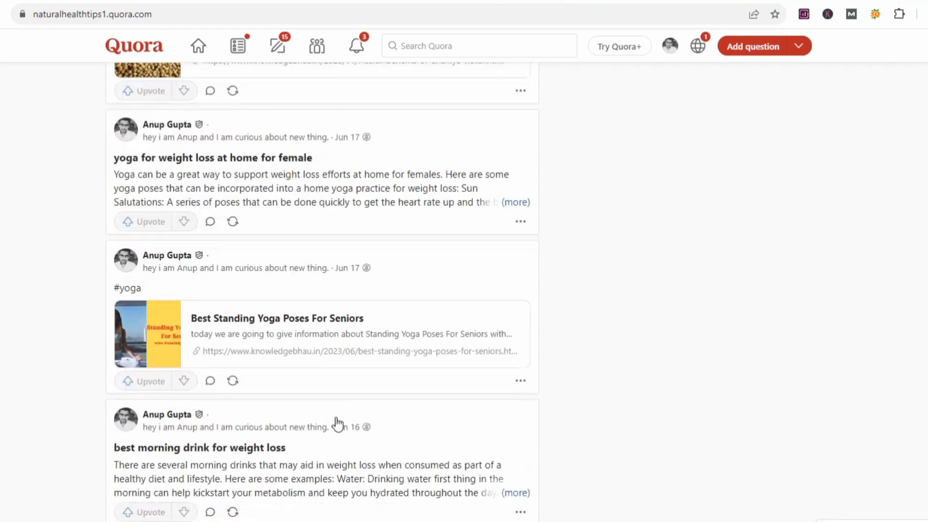
pyautogui.scroll(-10, 337, 425)
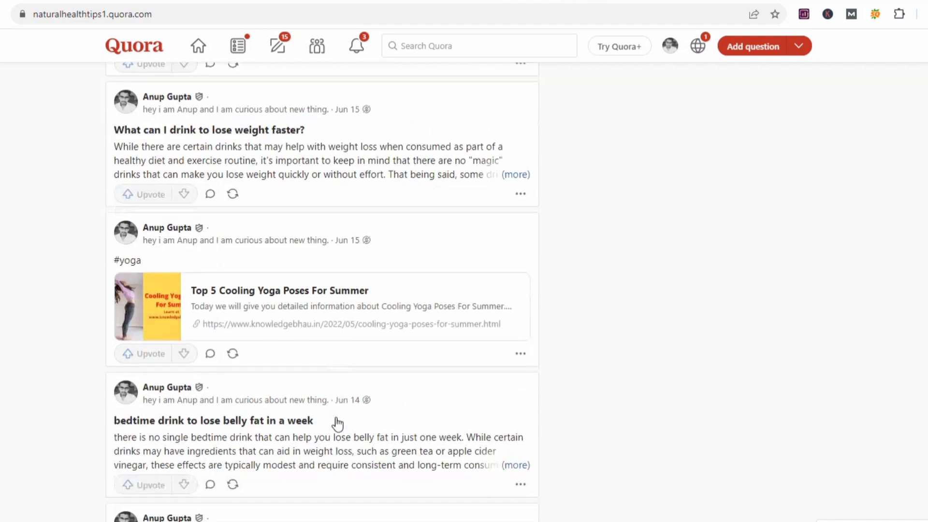
pyautogui.scroll(-12, 338, 425)
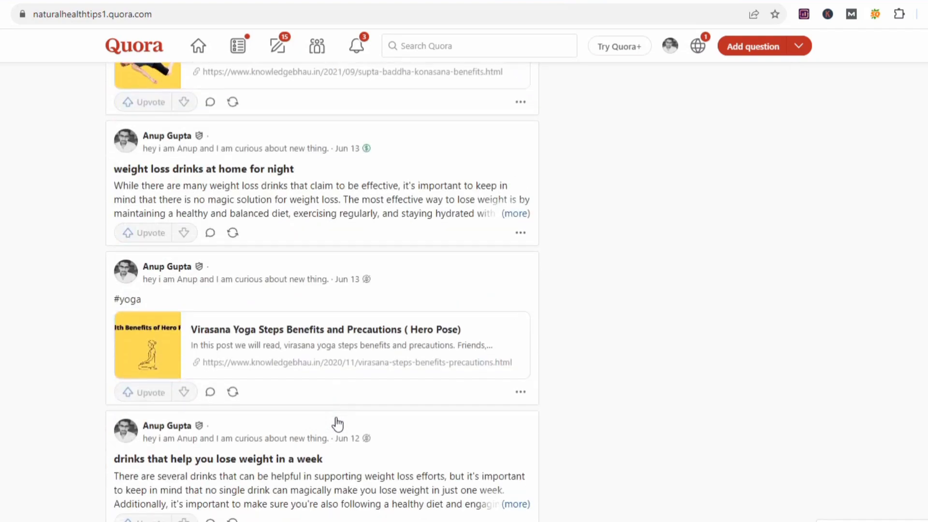
pyautogui.scroll(-10, 335, 418)
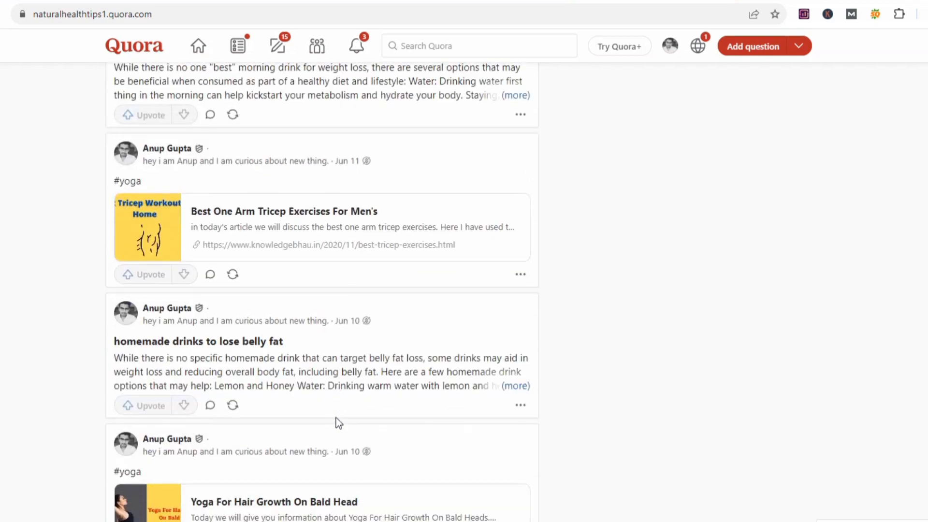
pyautogui.scroll(-11, 337, 424)
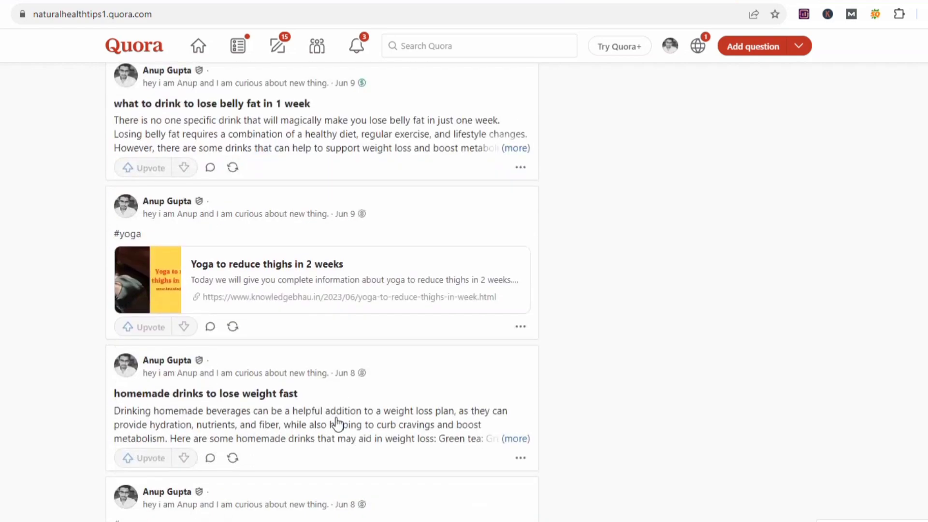
pyautogui.scroll(-10, 337, 425)
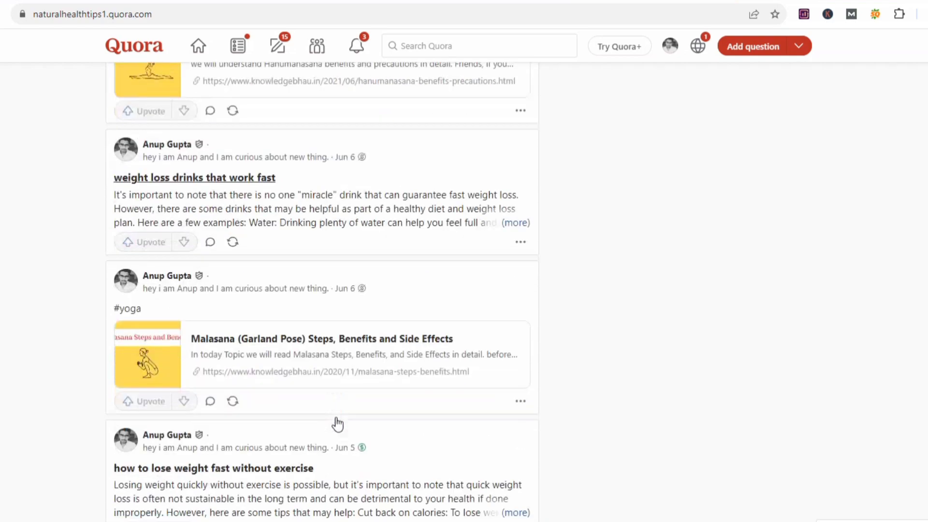
pyautogui.scroll(-12, 337, 425)
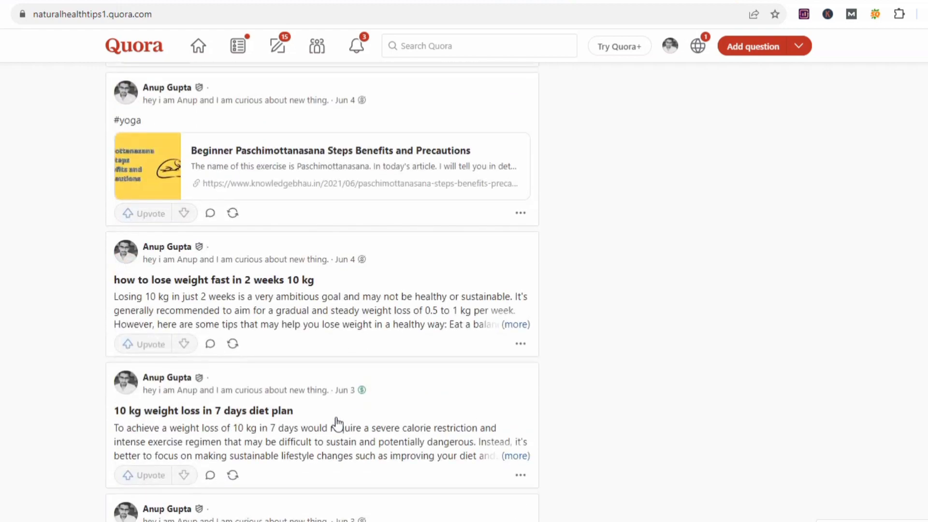
pyautogui.scroll(-12, 337, 424)
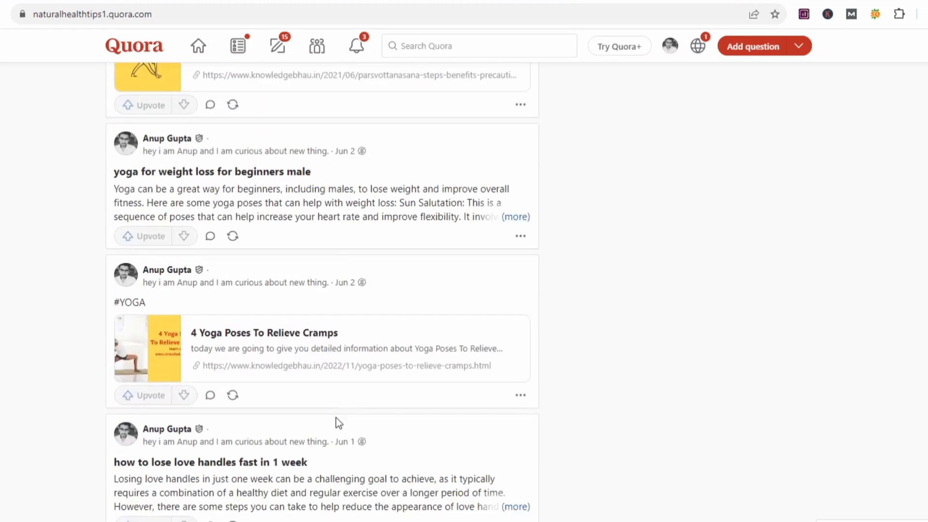
pyautogui.scroll(-12, 337, 424)
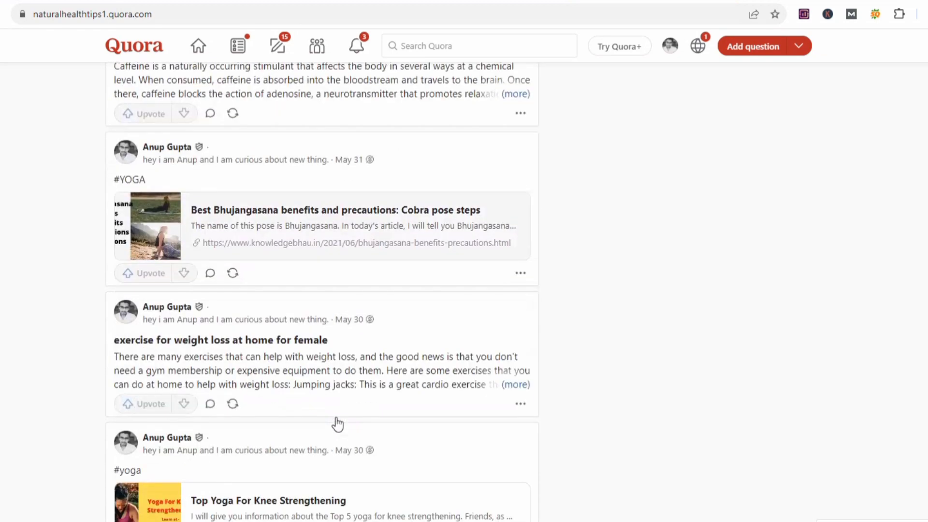
pyautogui.scroll(-12, 337, 425)
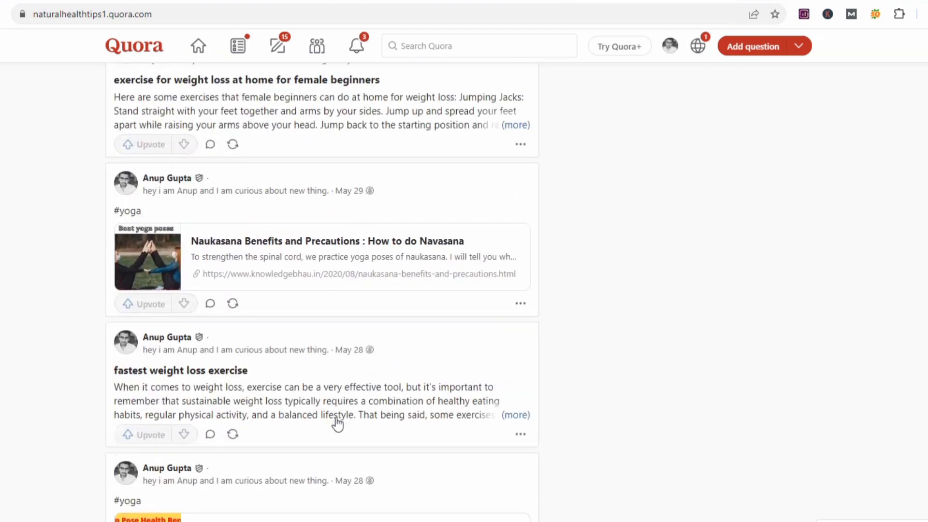
pyautogui.scroll(-12, 337, 425)
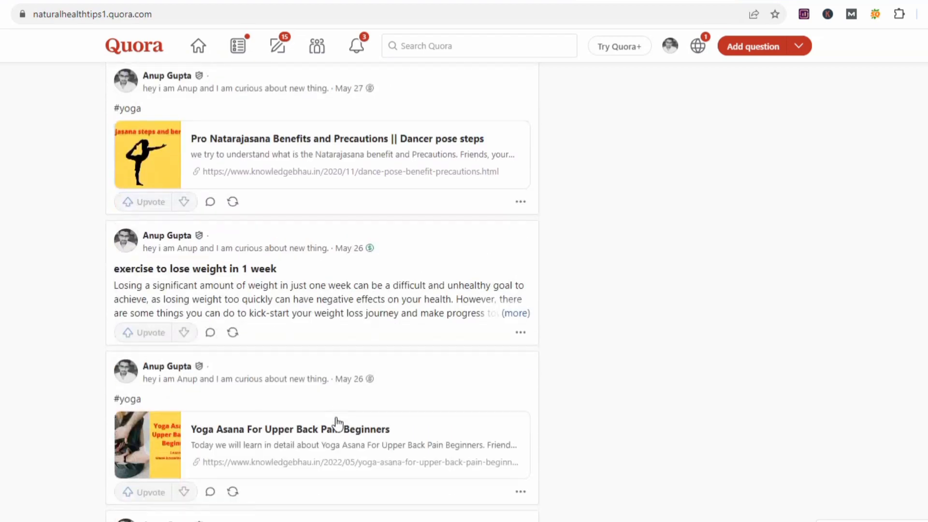
pyautogui.scroll(-14, 338, 424)
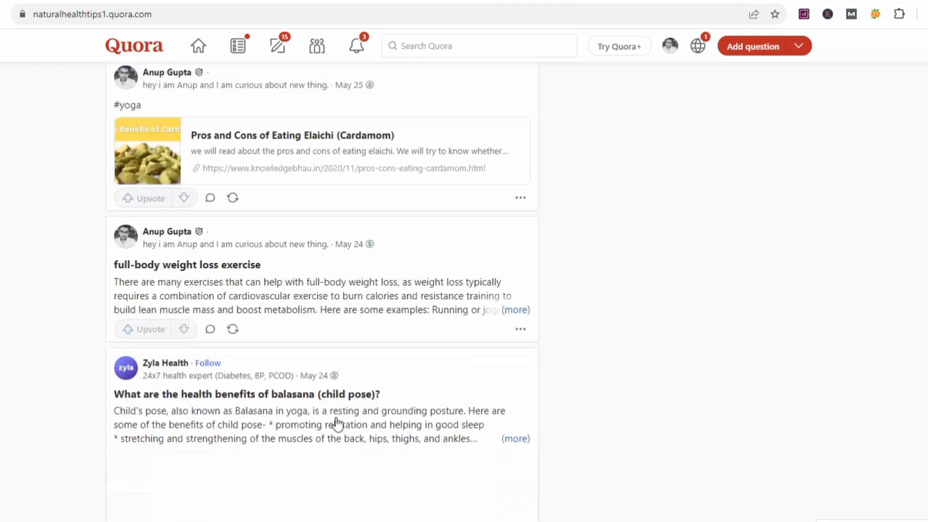
pyautogui.scroll(-11, 338, 424)
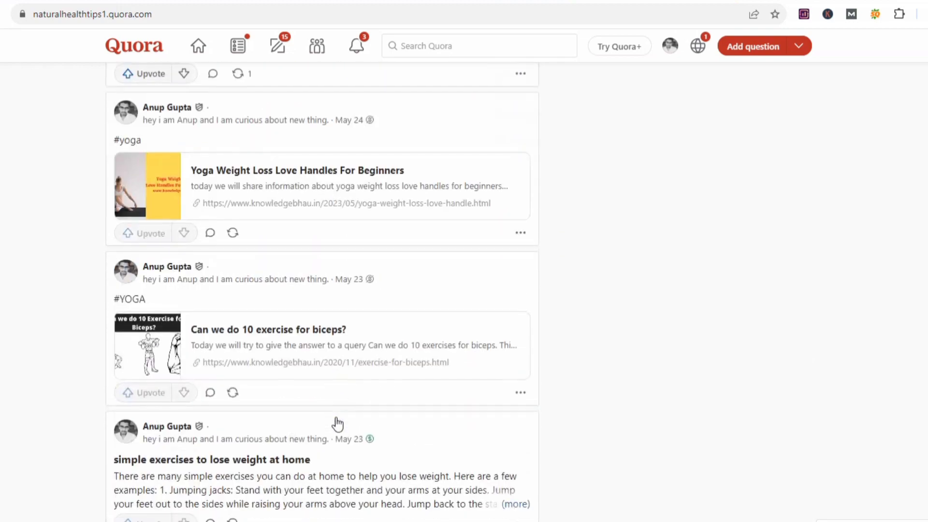